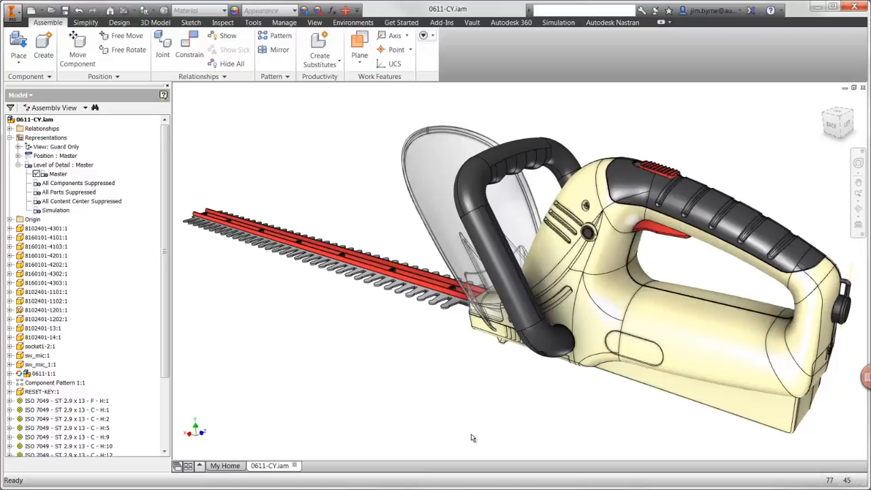
# Activate the assembly's Simulation level of detail to isolate the guard, and show the Autodesk Nastran model tree.
pyautogui.scroll(6, 473, 437)
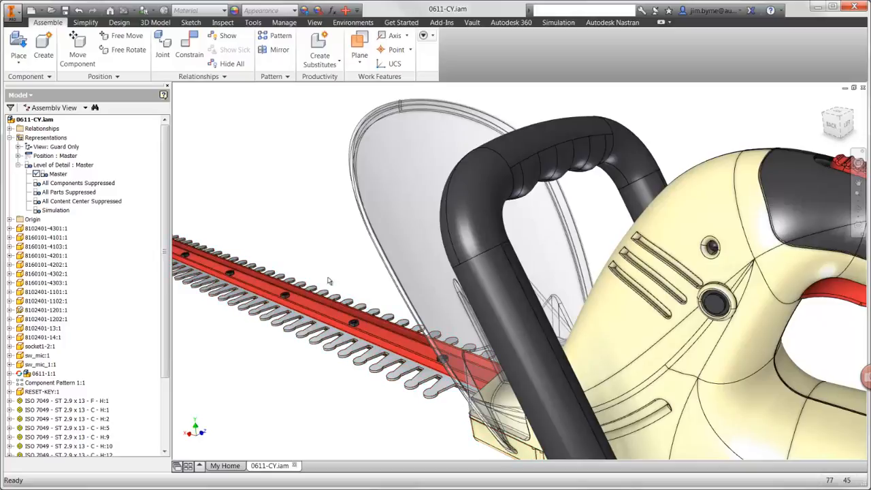
pyautogui.doubleClick(57, 210)
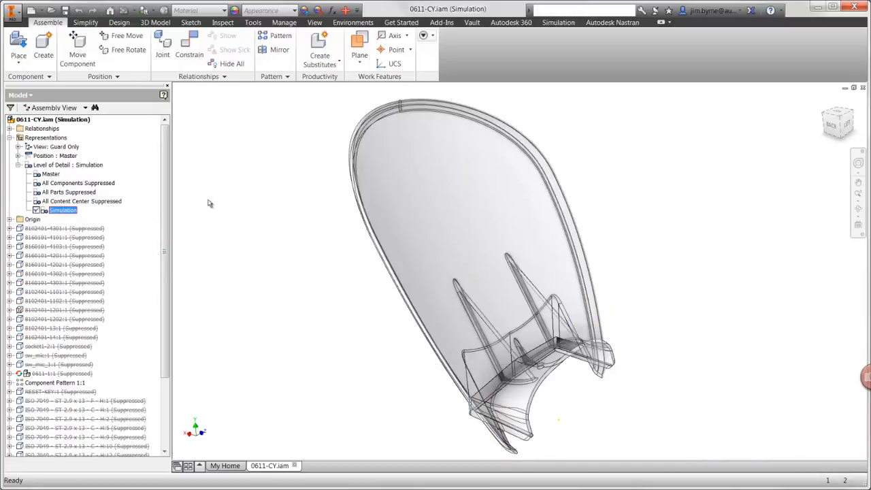
pyautogui.click(599, 24)
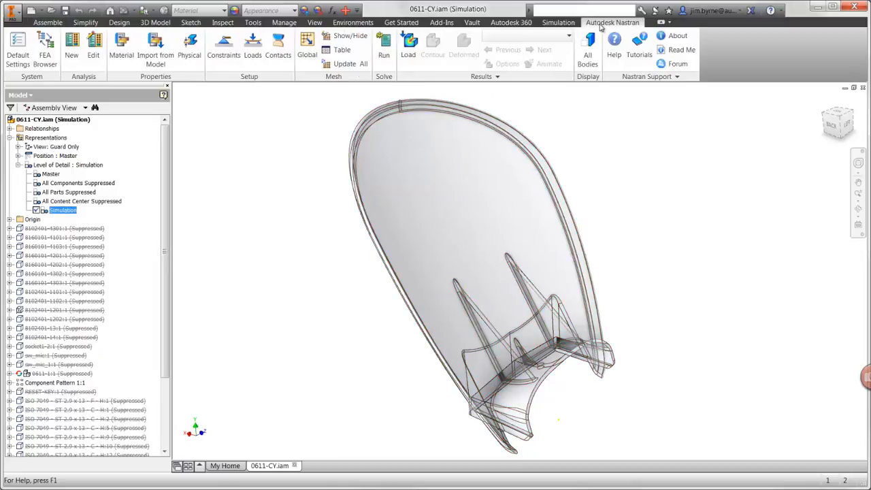
pyautogui.click(51, 65)
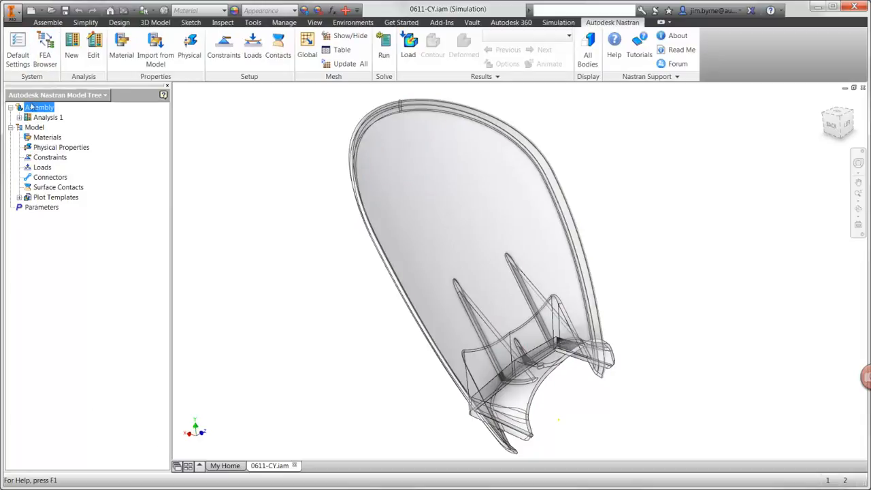
pyautogui.click(20, 118)
pyautogui.click(20, 118)
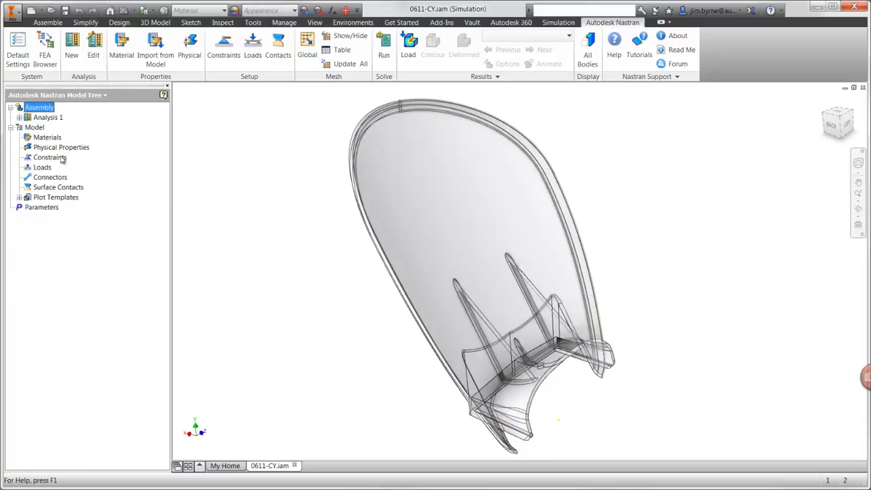
# Create a new analysis named Guard with the type Nonlinear Static.
pyautogui.click(72, 60)
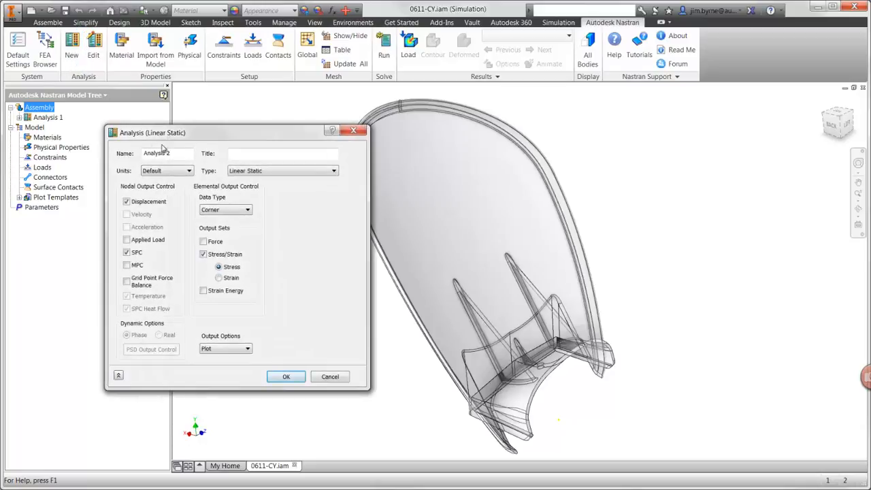
pyautogui.moveTo(174, 152); pyautogui.dragTo(145, 152)
pyautogui.press('BackSpace')
pyautogui.write('Guard')
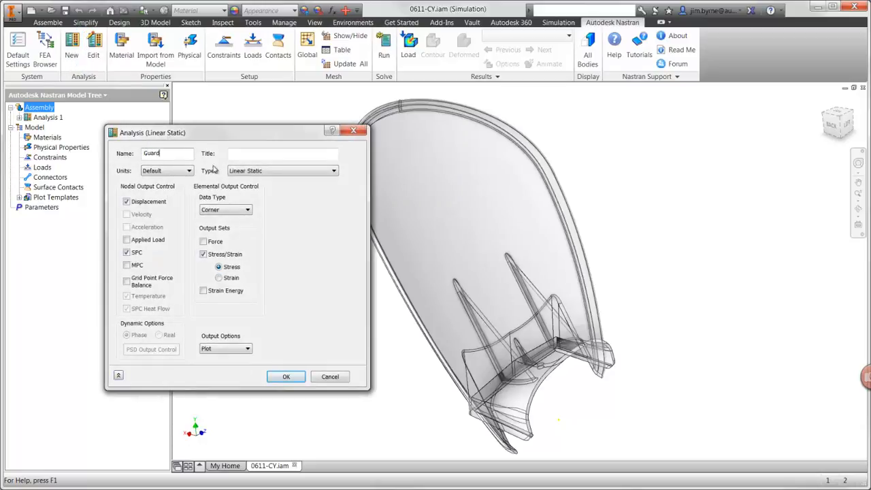
pyautogui.click(277, 173)
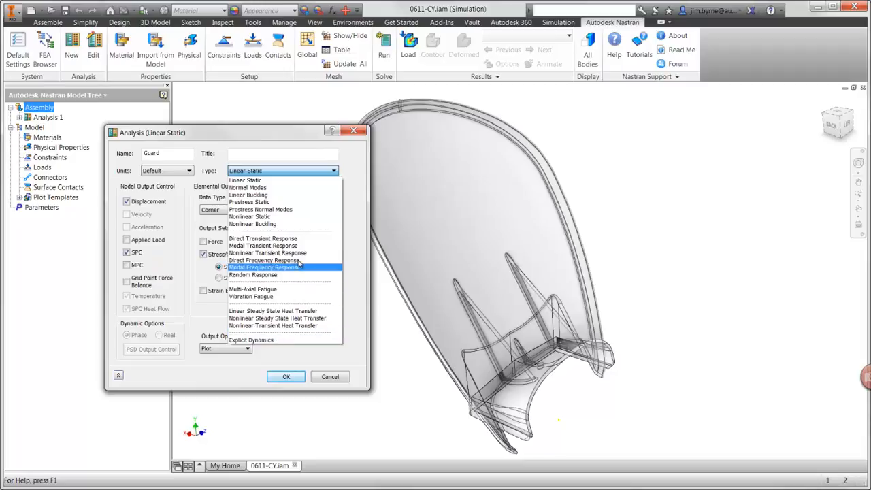
pyautogui.click(289, 218)
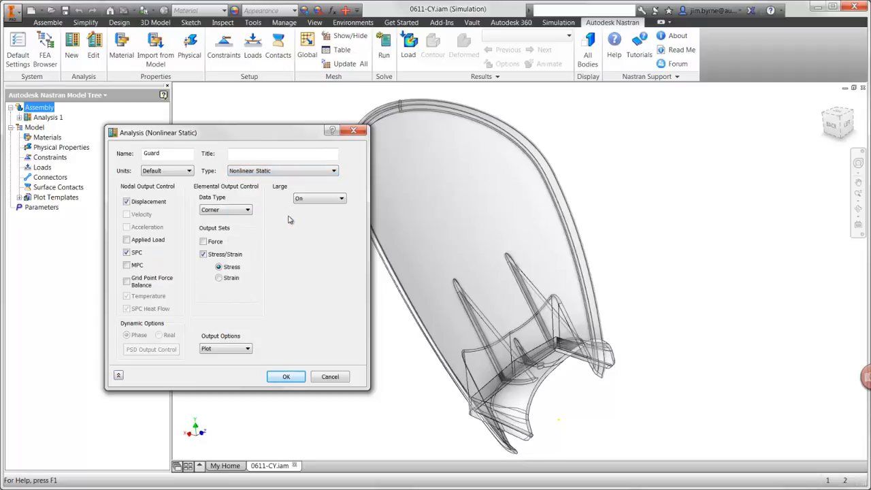
pyautogui.press('Return')
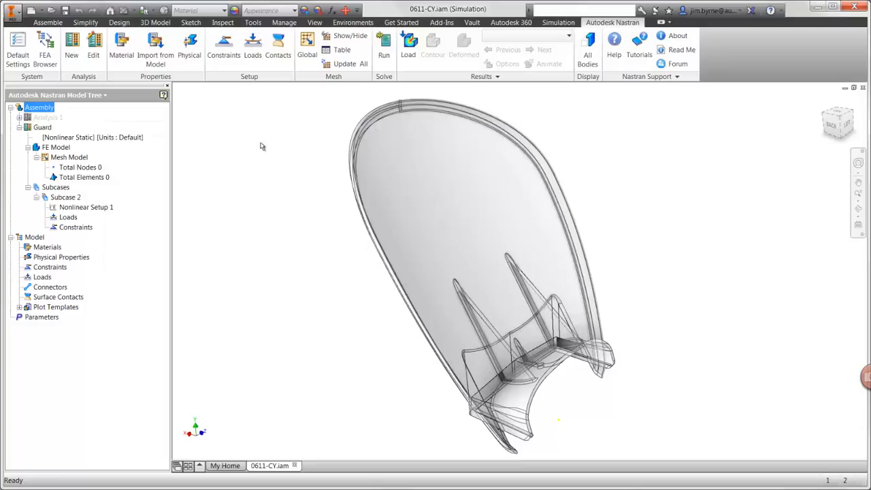
# Import the materials from the model and create an ABS Plastic solid-element physical property associated with the guard.
pyautogui.click(155, 62)
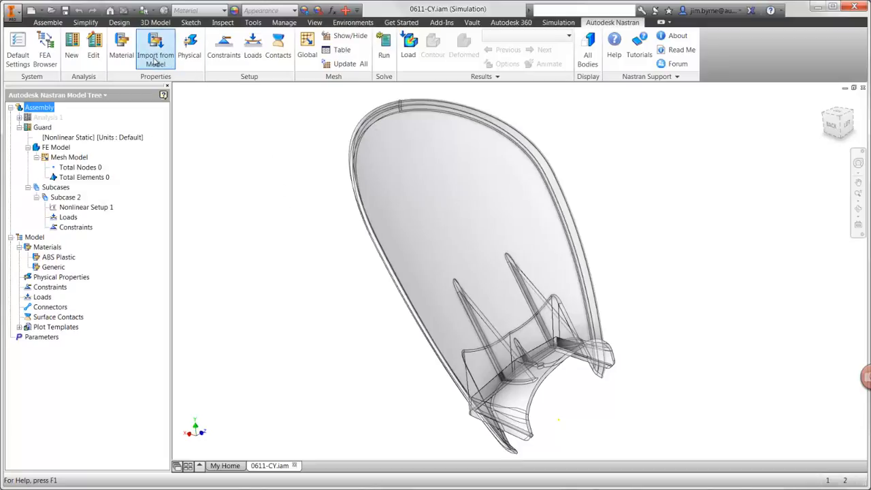
pyautogui.click(192, 62)
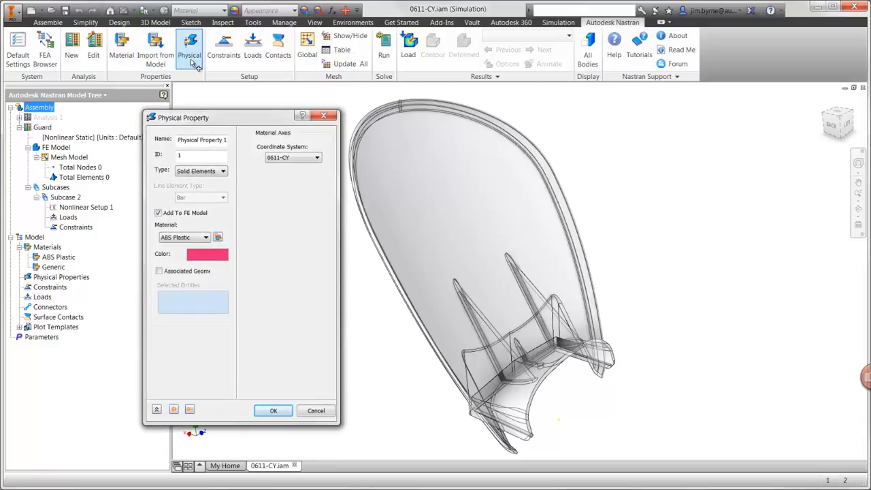
pyautogui.click(160, 271)
pyautogui.click(412, 242)
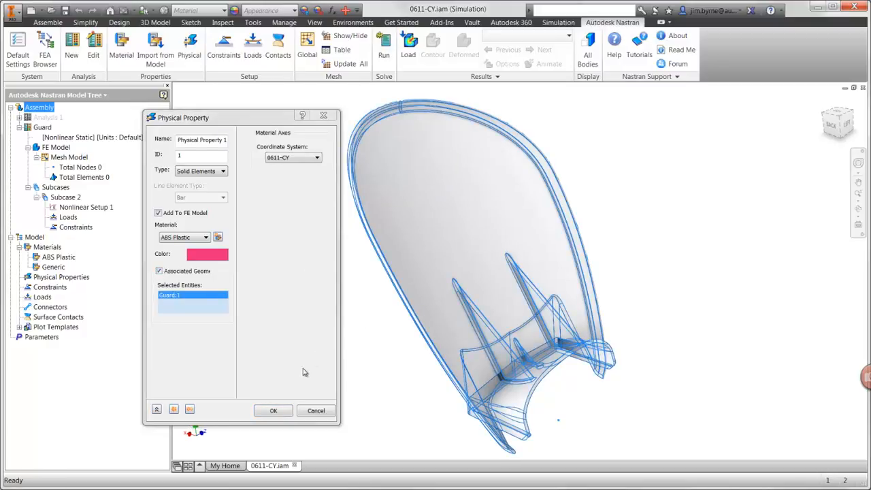
pyautogui.click(275, 410)
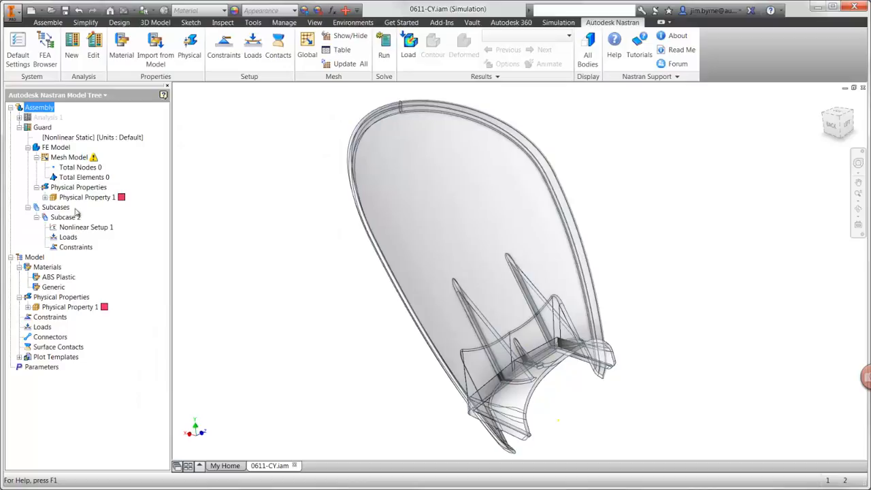
# Open the ABS Plastic material under the guard's physical property for editing.
pyautogui.click(46, 198)
pyautogui.rightClick(78, 207)
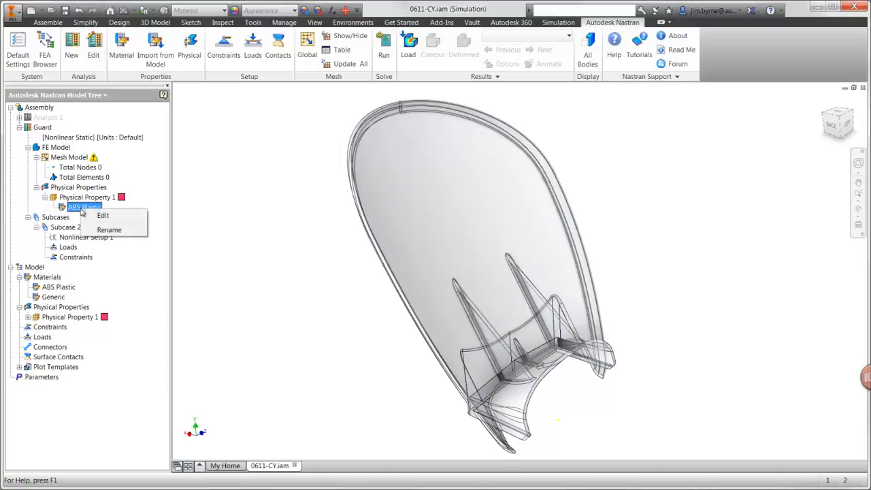
pyautogui.click(102, 217)
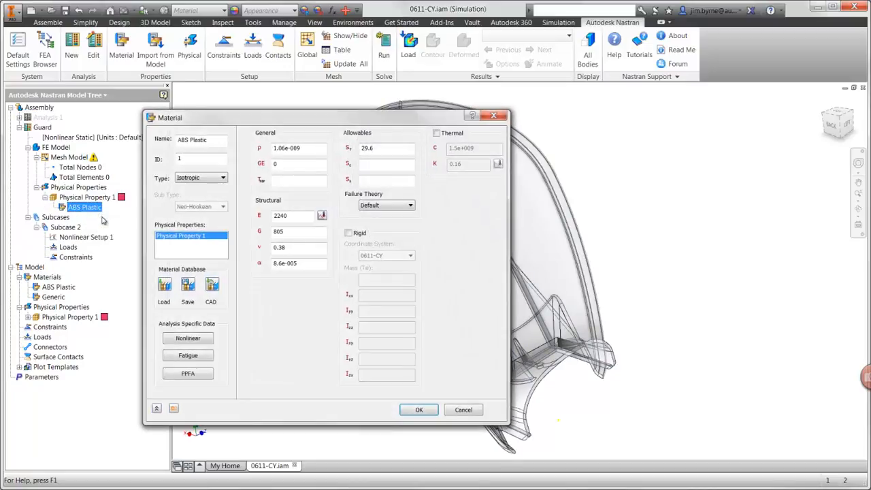
# Try the Hyperelastic material type, look through its sub types, and restore the type to Isotropic.
pyautogui.click(209, 178)
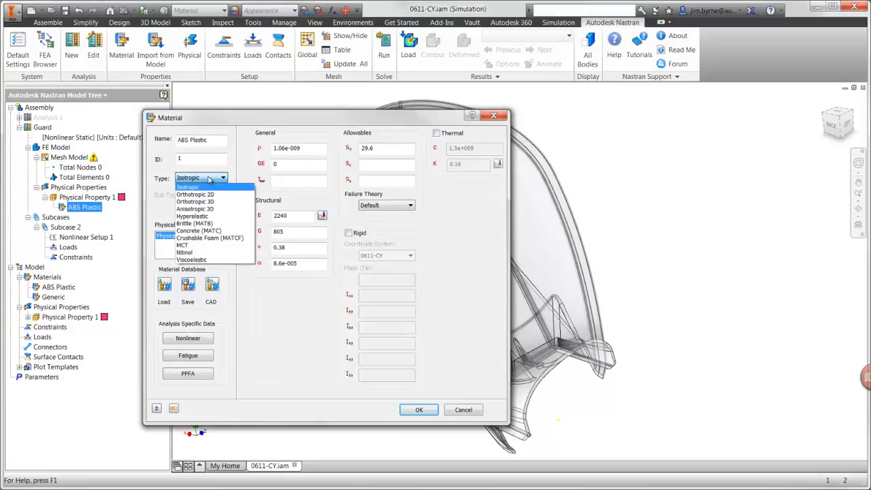
pyautogui.click(204, 215)
pyautogui.click(222, 207)
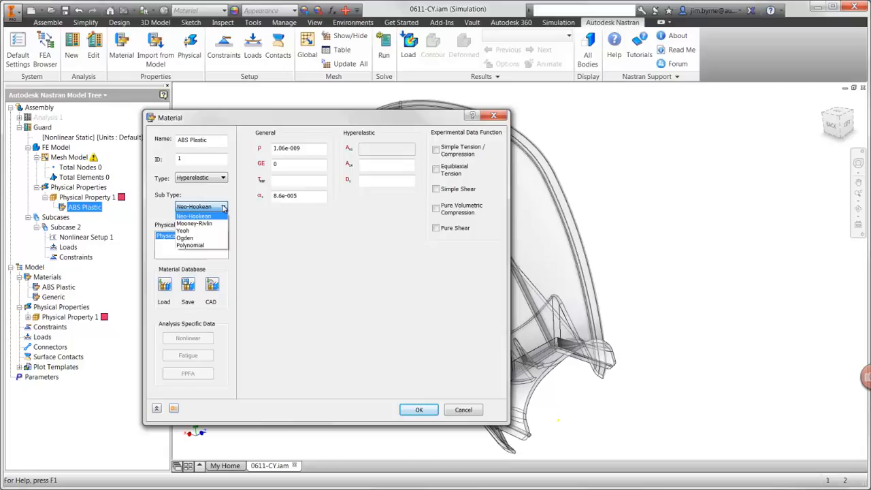
pyautogui.click(223, 207)
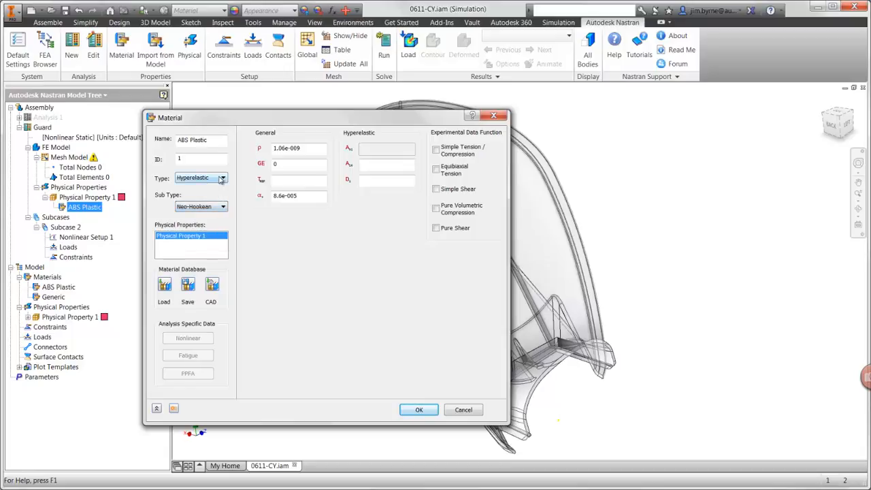
pyautogui.click(222, 178)
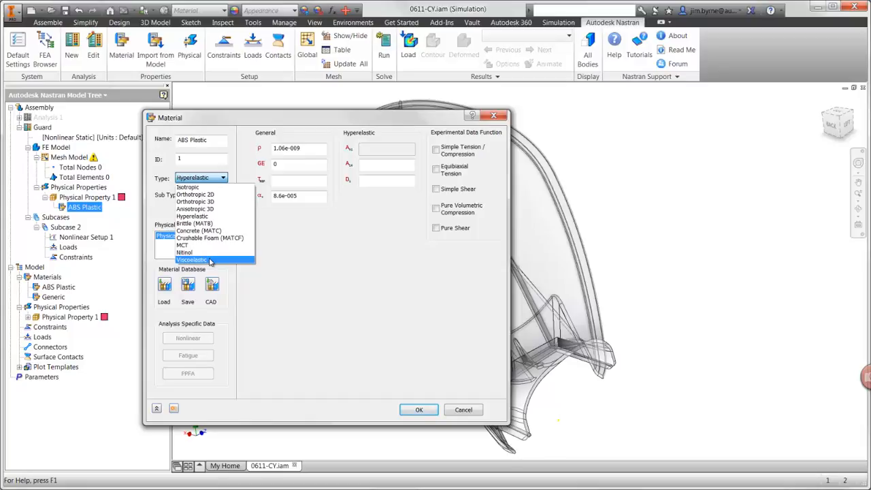
pyautogui.click(203, 188)
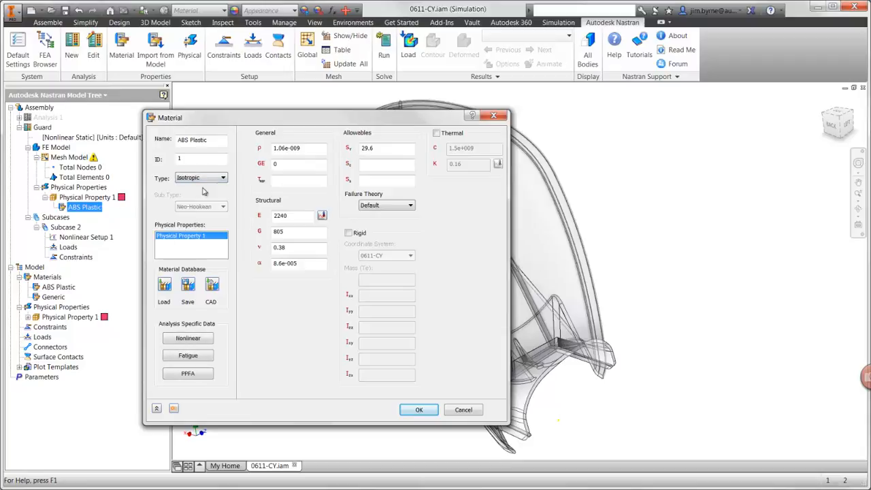
# Set the ABS Plastic nonlinear data type to Plastic with an initial yield stress of 40 MPa.
pyautogui.click(195, 339)
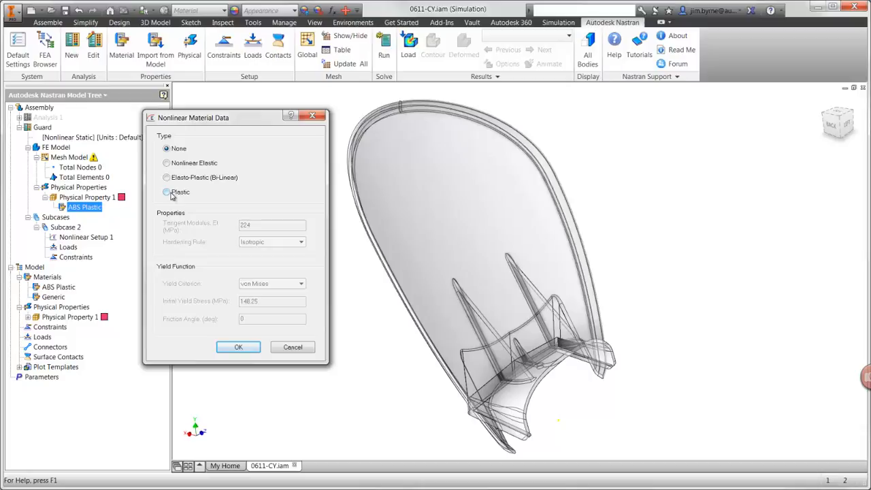
pyautogui.click(170, 194)
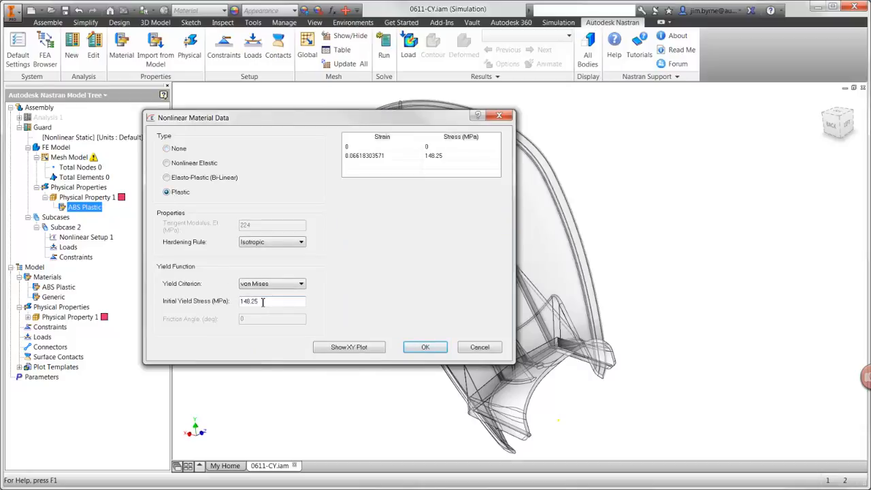
pyautogui.moveTo(263, 302); pyautogui.dragTo(232, 302)
pyautogui.write('40')
pyautogui.press('Tab')
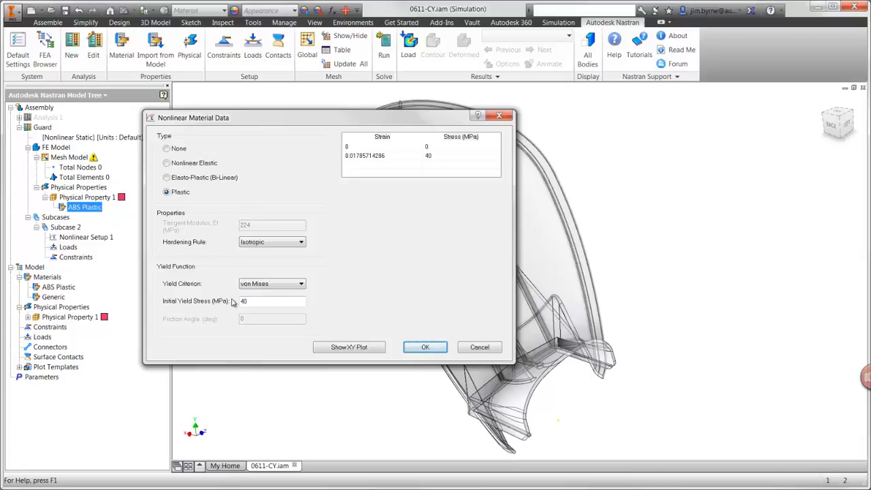
# Add a third point to the stress-strain table with strain 0.18 and stress 45 MPa.
pyautogui.click(360, 167)
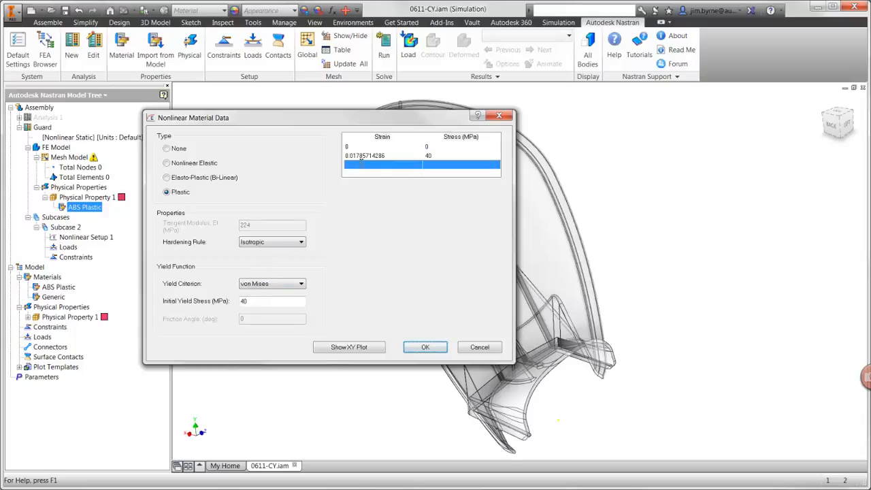
pyautogui.click(360, 164)
pyautogui.write('0.18')
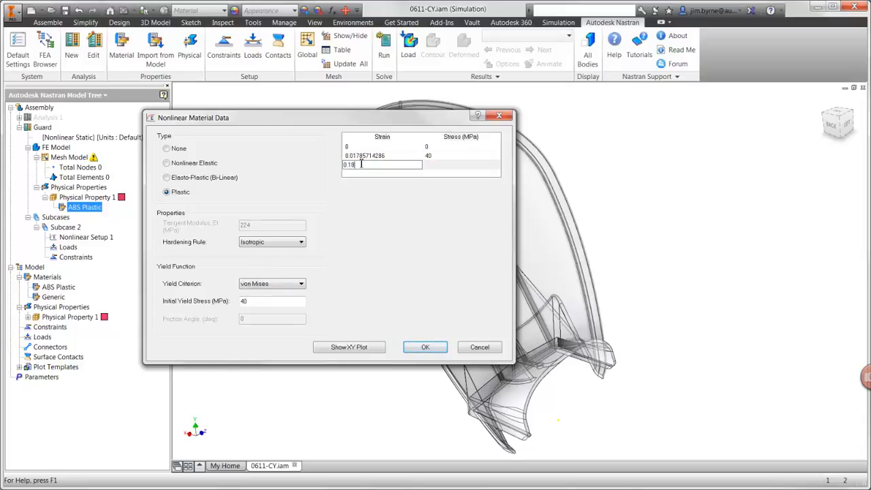
pyautogui.press('Tab')
pyautogui.write('45')
pyautogui.press('Tab')
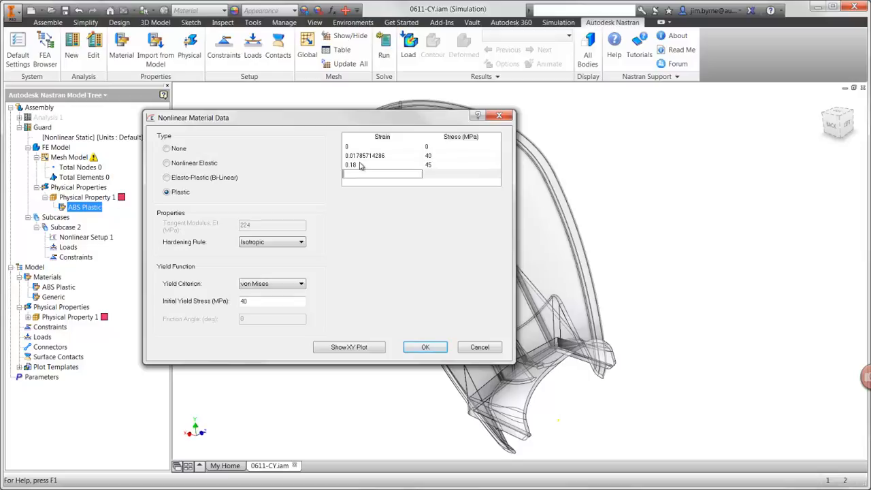
# Check the stress-strain plot and hardening rule options, and accept the nonlinear data and the material edits.
pyautogui.click(342, 348)
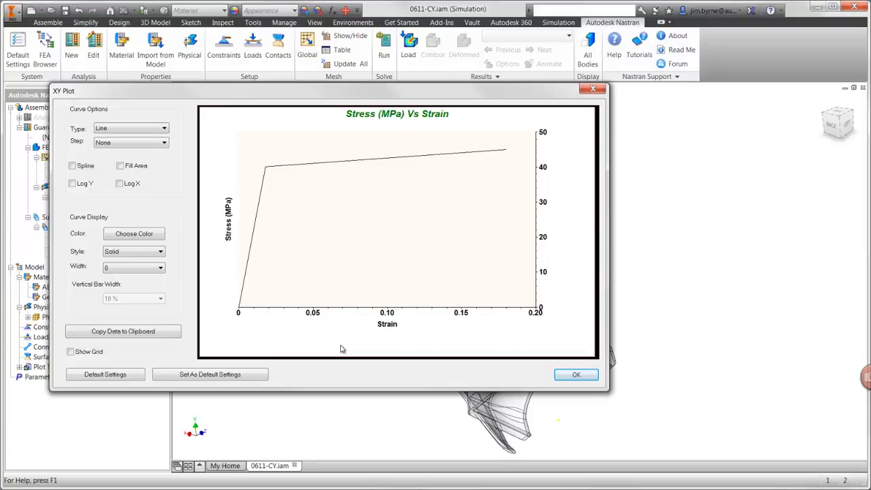
pyautogui.click(571, 377)
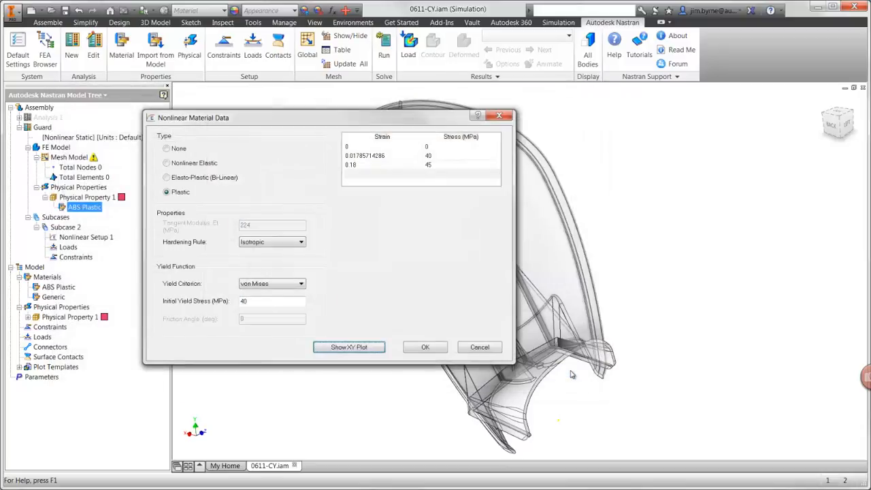
pyautogui.click(293, 247)
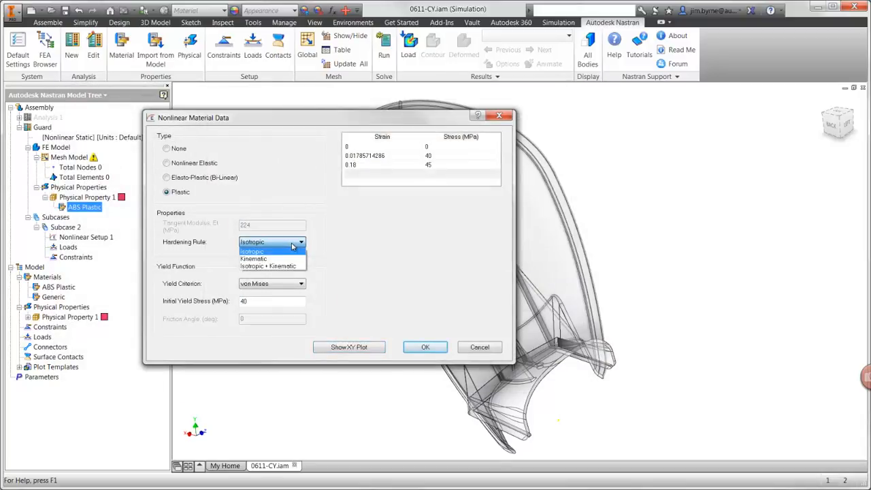
pyautogui.click(428, 348)
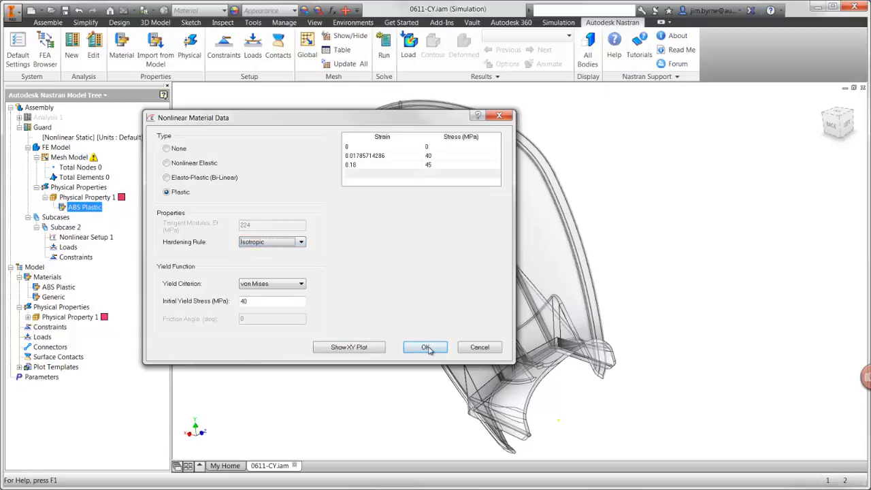
pyautogui.click(427, 348)
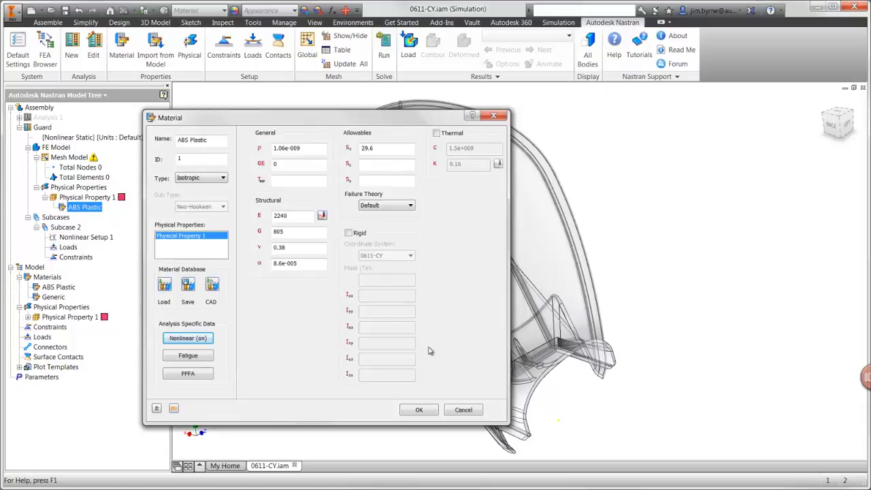
pyautogui.click(421, 409)
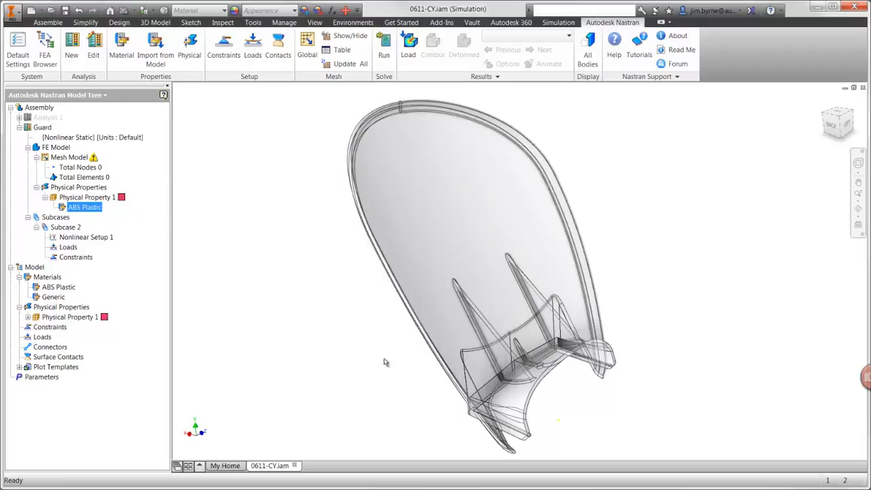
# Add a structural constraint fixing all degrees of freedom on the two curved mounting faces at the guard's base.
pyautogui.click(227, 53)
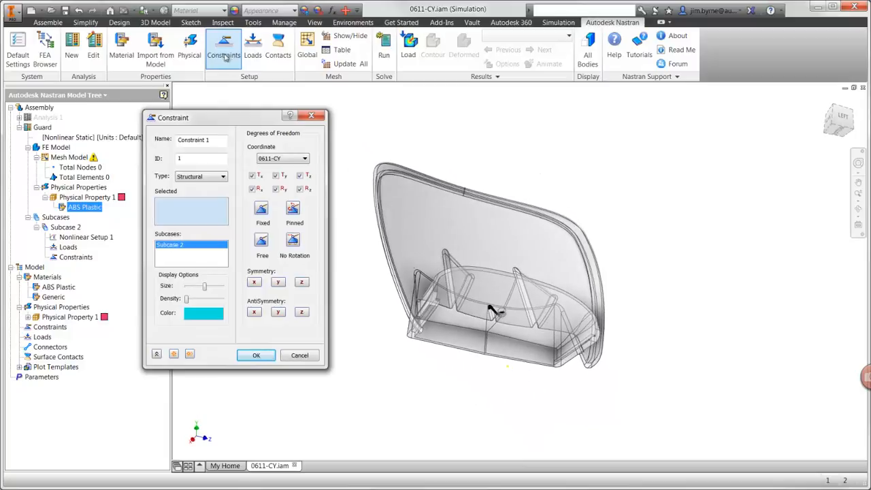
pyautogui.click(475, 298)
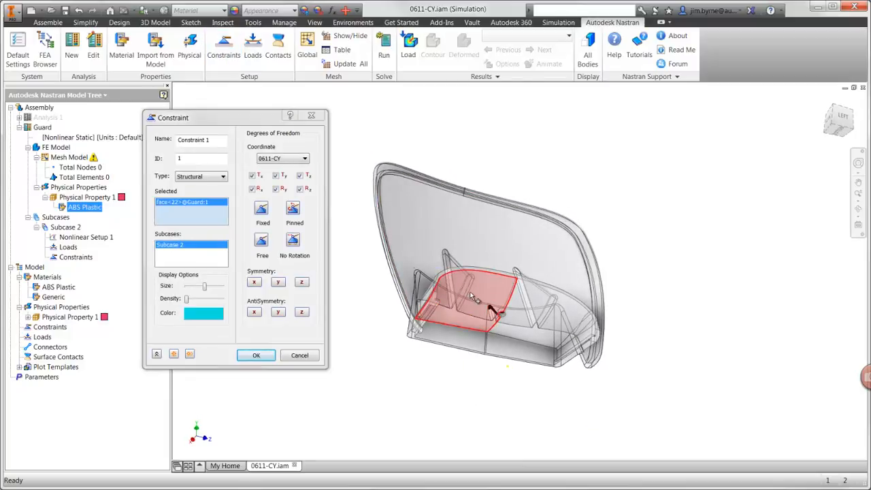
pyautogui.click(529, 313)
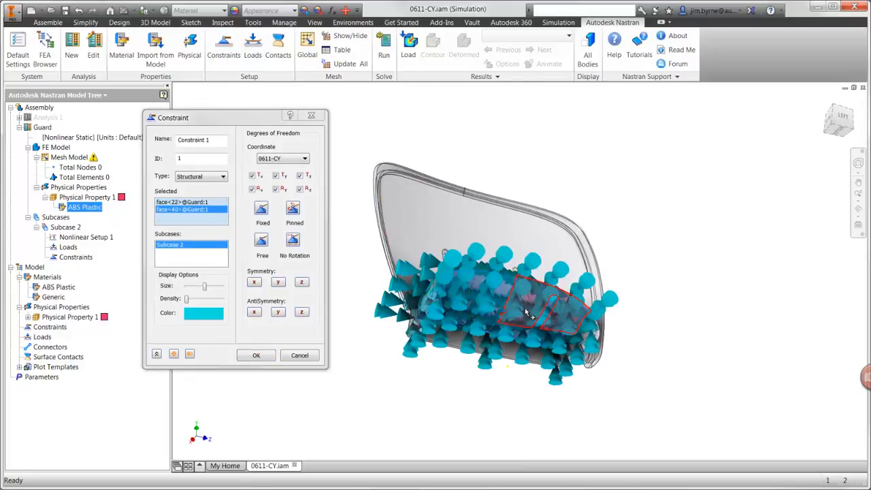
pyautogui.click(269, 354)
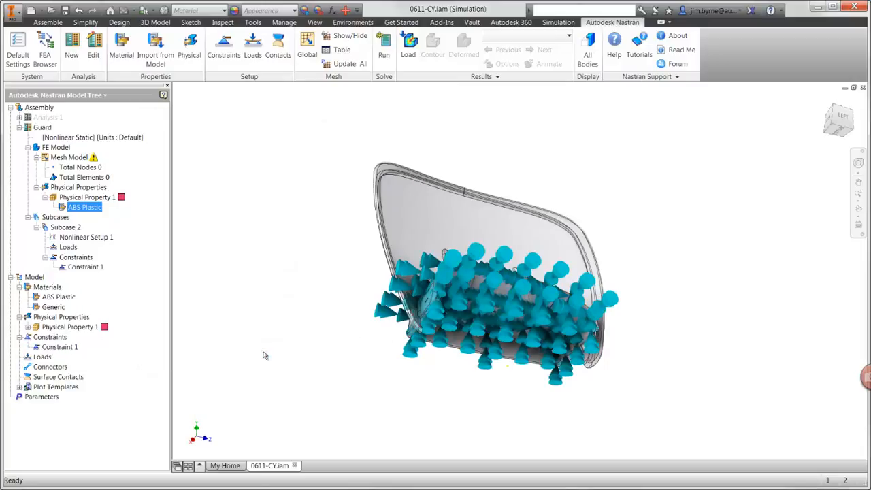
# Apply a force load of -333 N in X to the guard's large face, with smaller and denser load symbols.
pyautogui.click(252, 48)
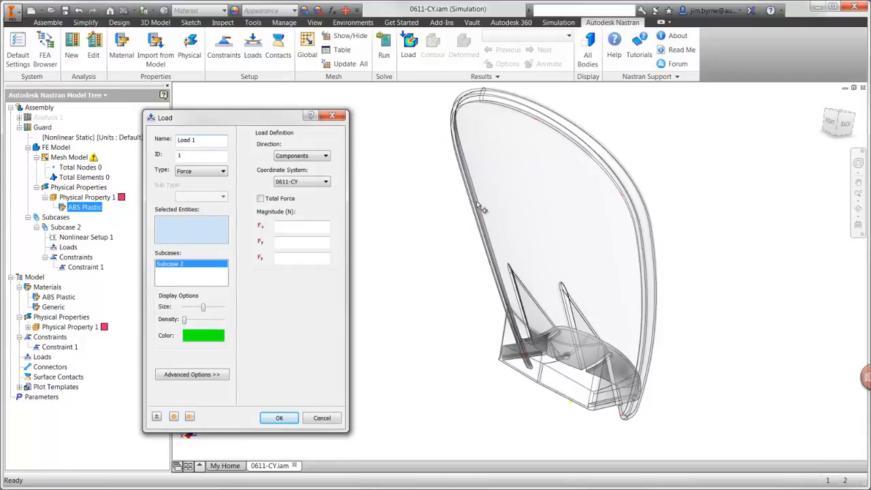
pyautogui.click(508, 205)
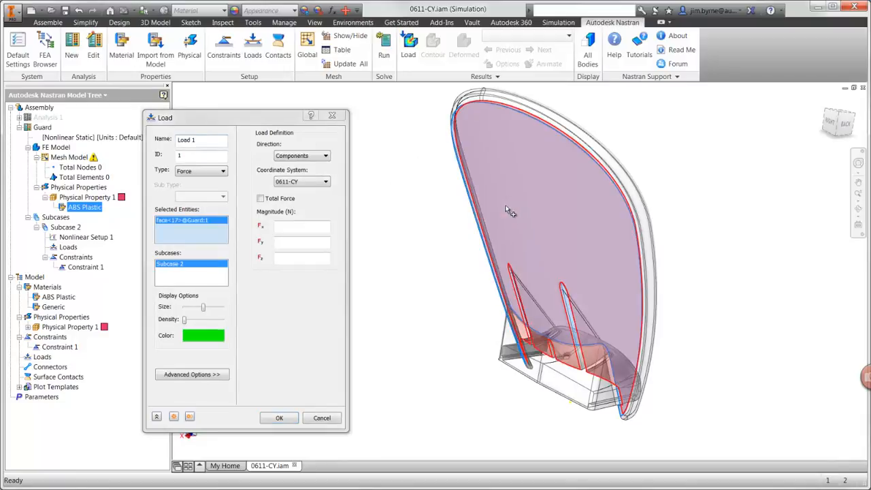
pyautogui.click(306, 224)
pyautogui.write('-333')
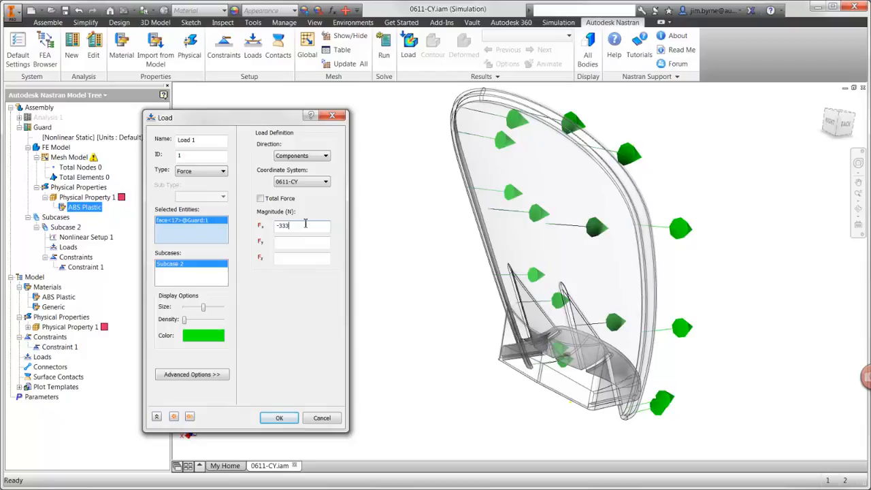
pyautogui.moveTo(206, 309)
pyautogui.mouseDown()
pyautogui.moveTo(190, 311)
pyautogui.moveTo(202, 320)
pyautogui.mouseUp()
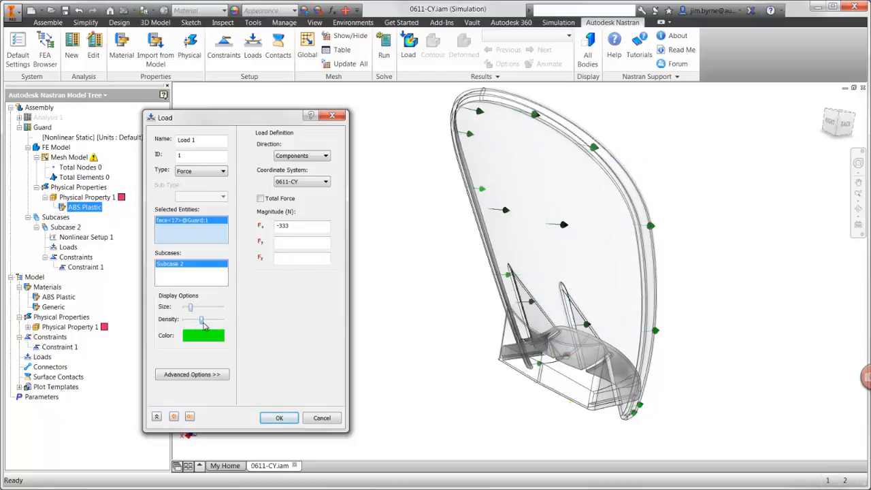
pyautogui.click(279, 418)
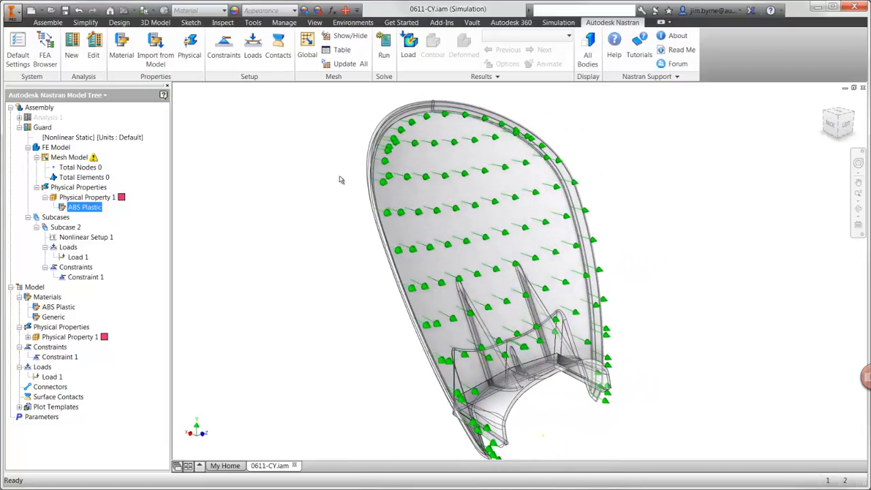
# Generate the guard's mesh with a global element size of 6 mm.
pyautogui.click(307, 49)
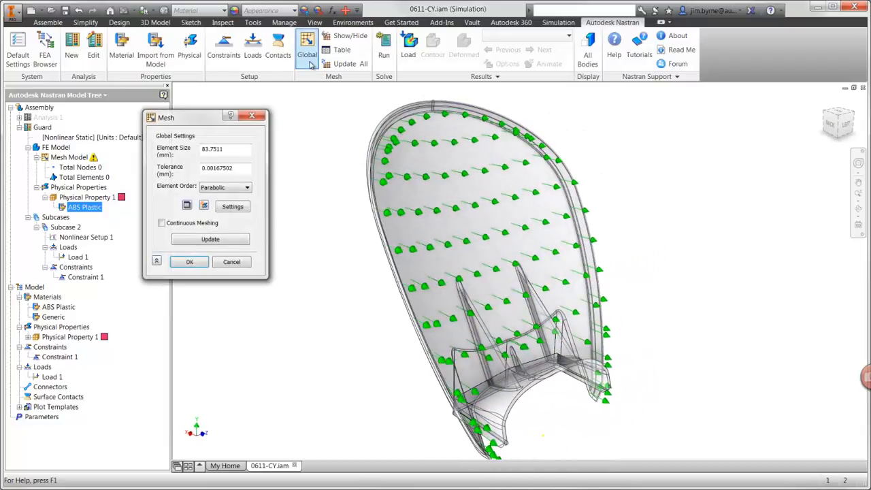
pyautogui.doubleClick(244, 148)
pyautogui.write('6')
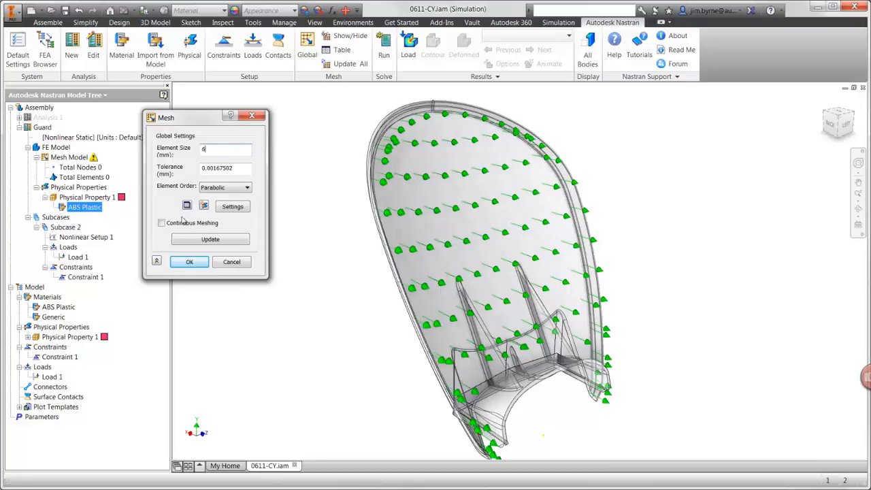
pyautogui.click(187, 263)
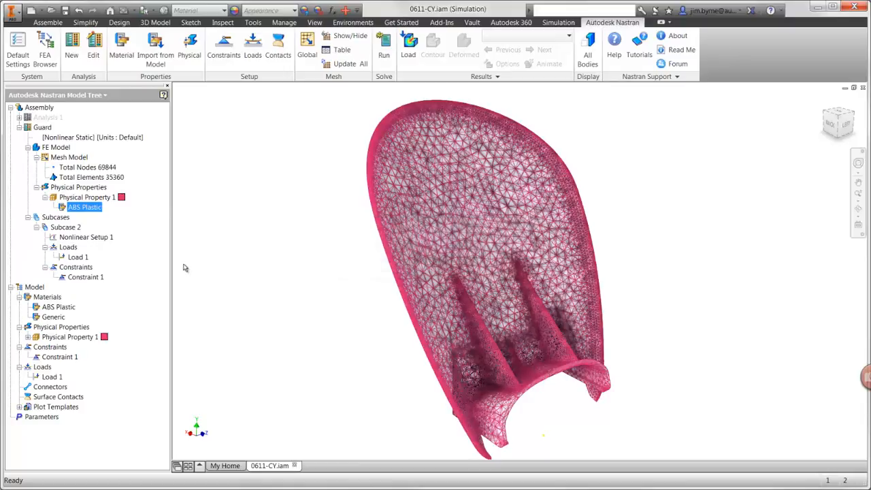
# Edit Nonlinear Setup 1 to use 25 increments with intermediate output on.
pyautogui.rightClick(108, 238)
pyautogui.click(128, 244)
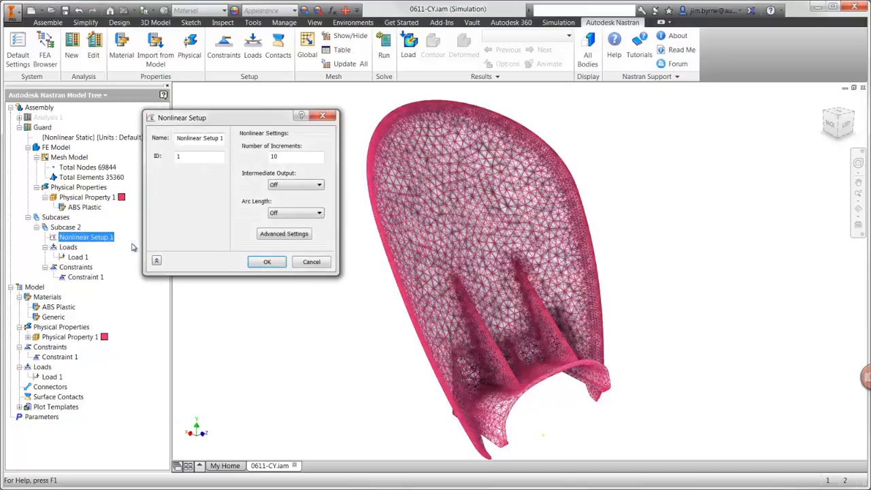
pyautogui.moveTo(287, 158); pyautogui.dragTo(264, 158)
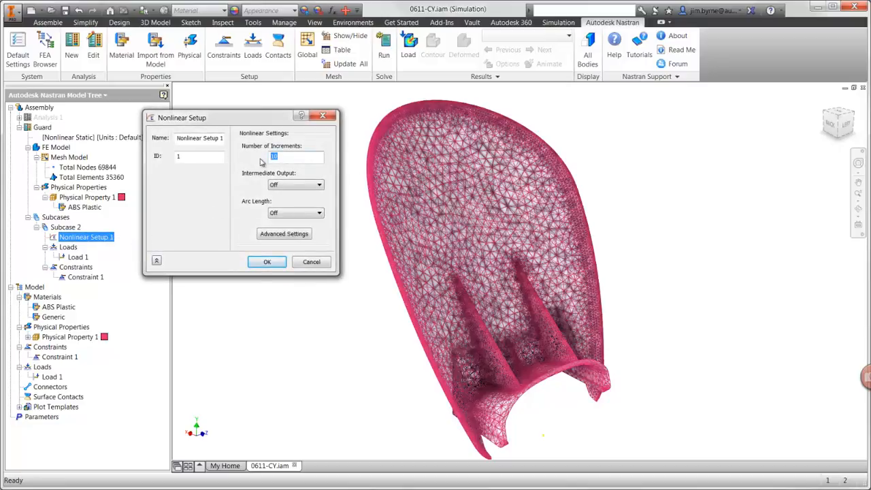
pyautogui.click(285, 185)
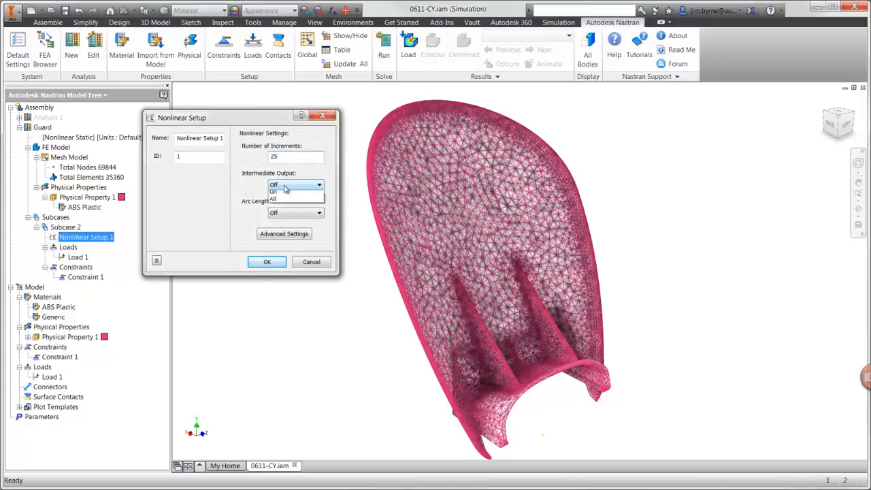
pyautogui.click(284, 200)
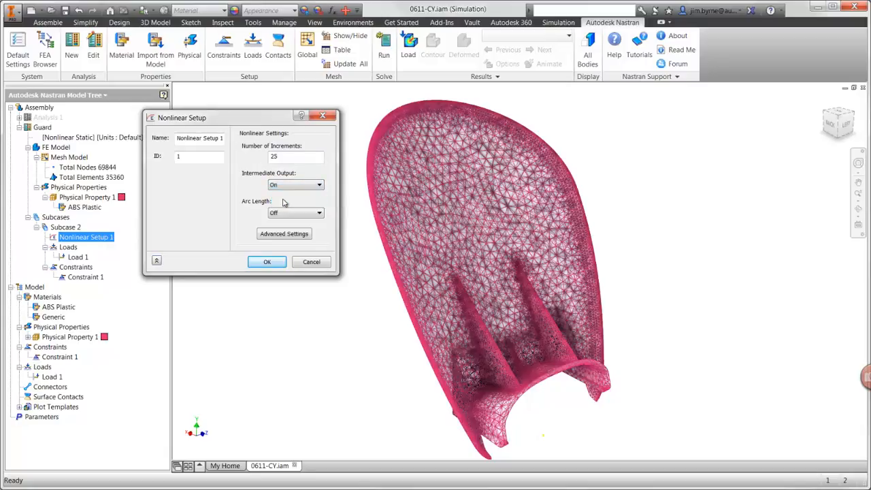
pyautogui.click(268, 262)
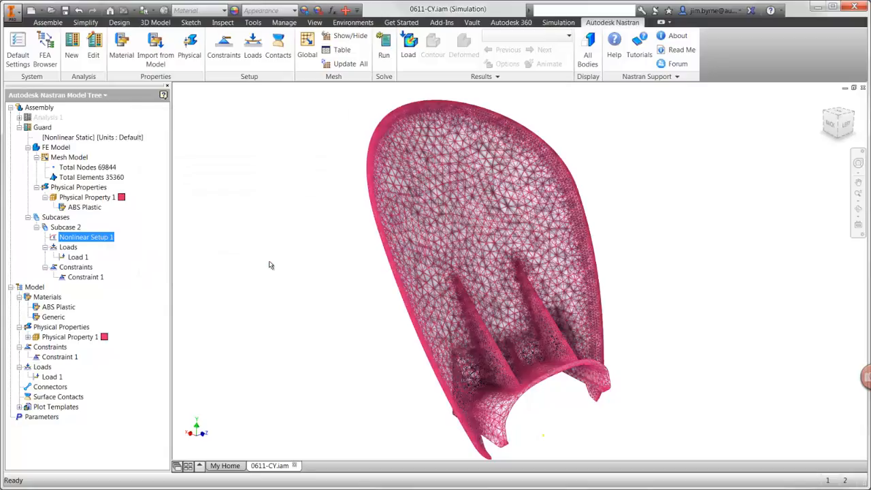
# Run the nonlinear static analysis and dismiss the solver's completion notice.
pyautogui.click(387, 58)
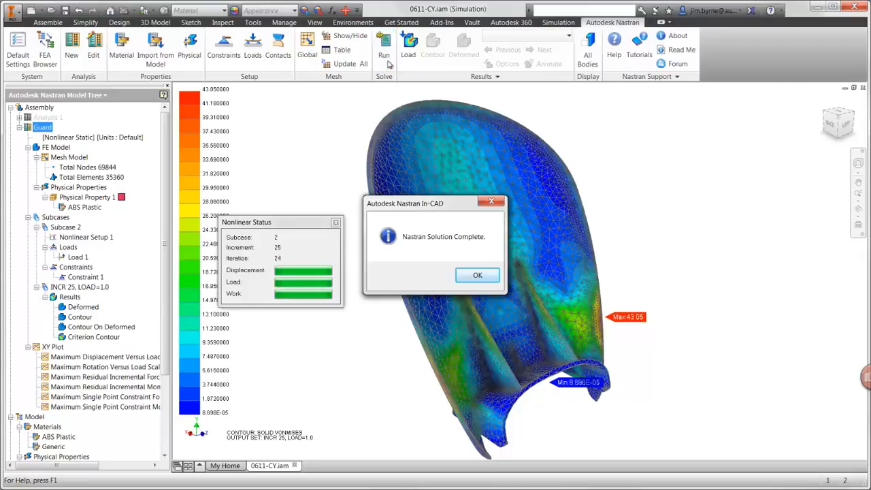
pyautogui.click(476, 274)
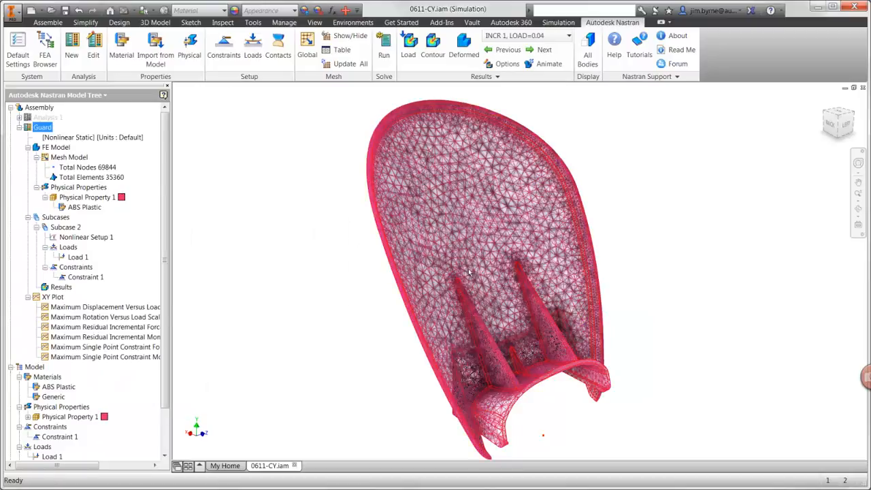
# Set the results plot to increment 25 at load 1.0 and hide all element edges, loads, constraints and other visibility items.
pyautogui.click(489, 66)
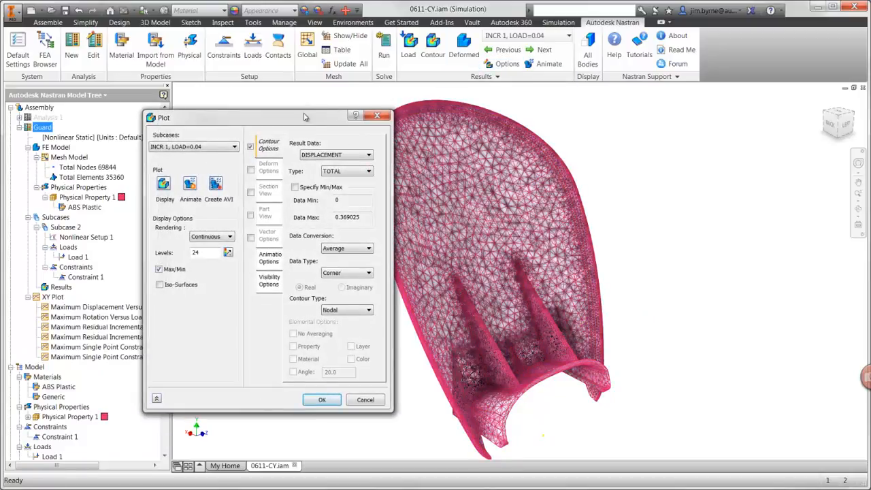
pyautogui.moveTo(305, 120); pyautogui.dragTo(241, 124)
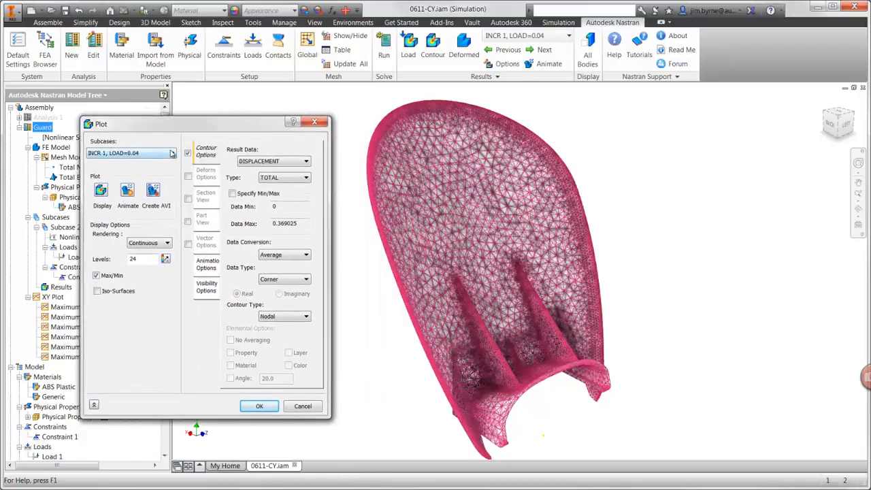
pyautogui.click(172, 153)
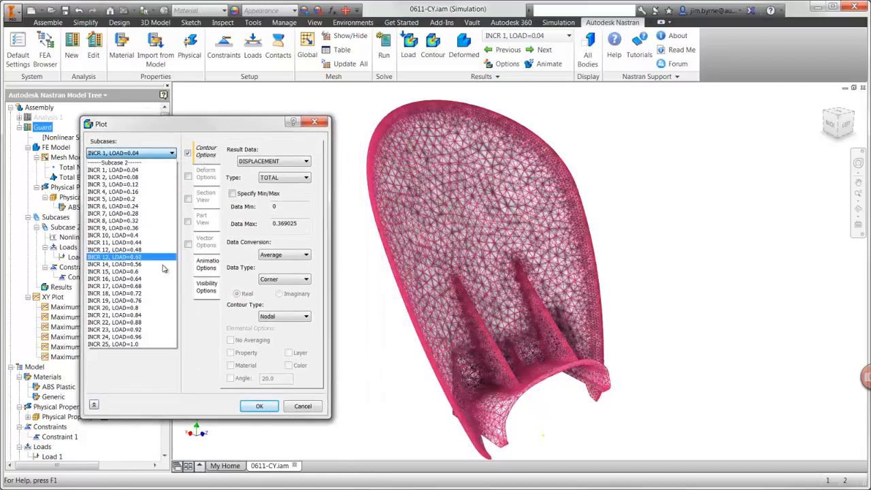
pyautogui.click(162, 348)
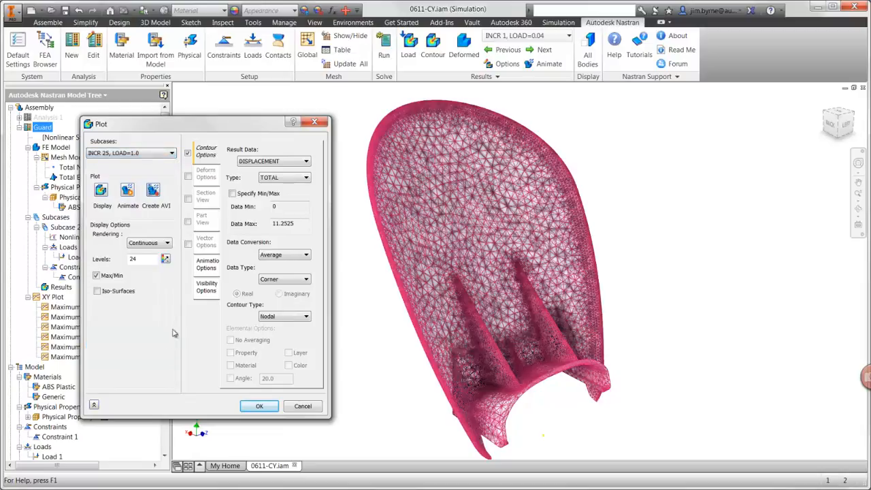
pyautogui.click(208, 291)
pyautogui.click(279, 292)
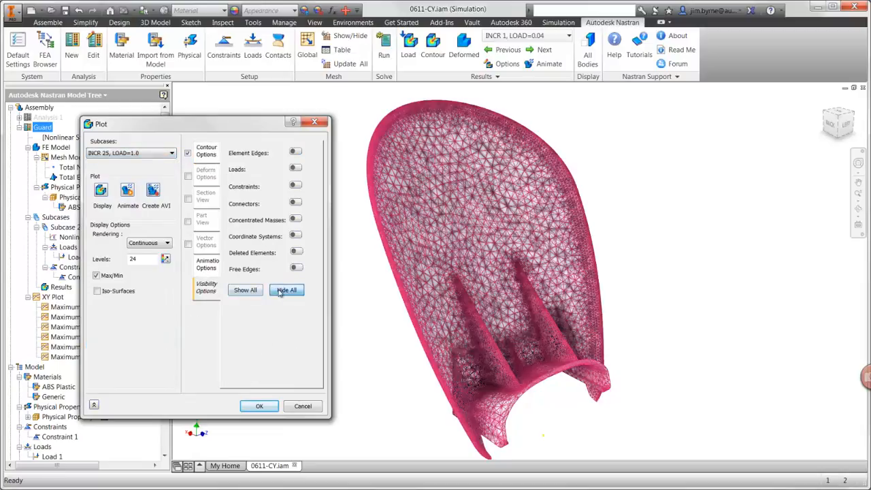
# Display the total displacement contour on the deformed guard at 10 percent scale, then play and stop its animation.
pyautogui.click(188, 176)
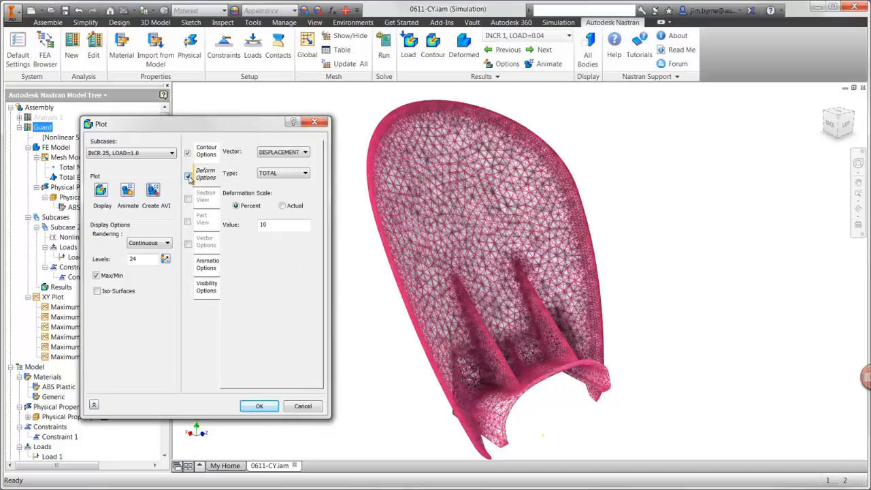
pyautogui.click(101, 191)
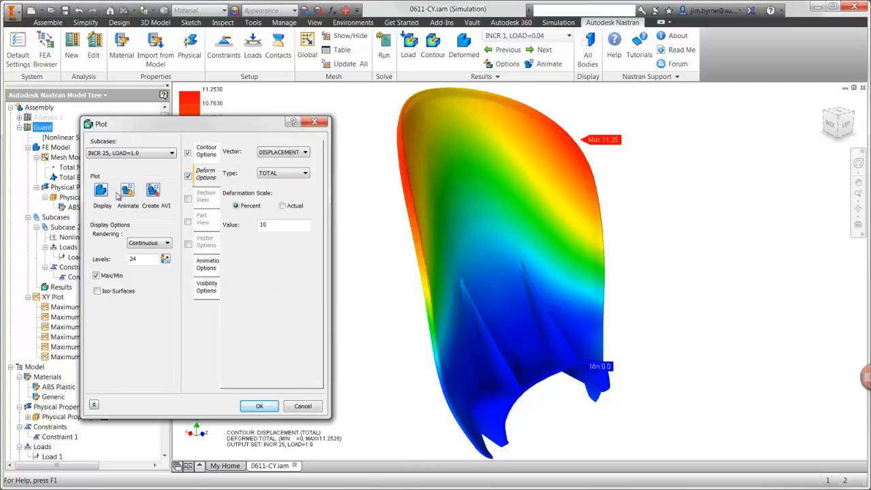
pyautogui.click(127, 190)
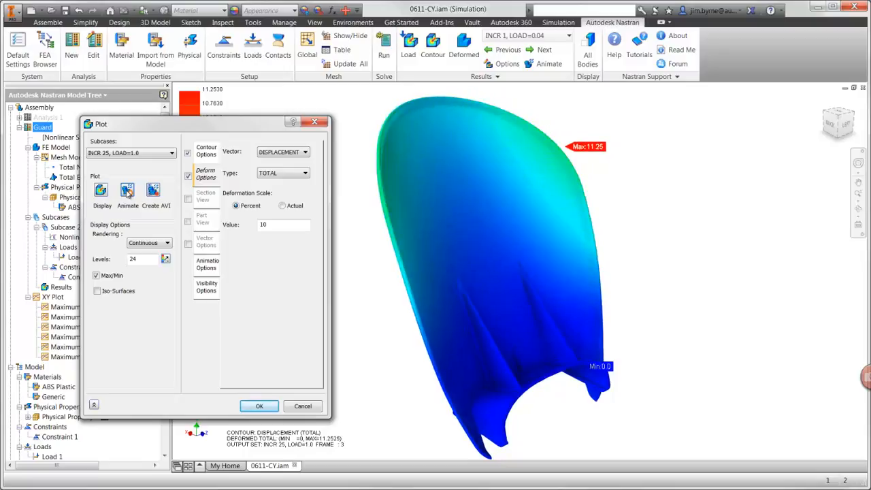
pyautogui.click(128, 191)
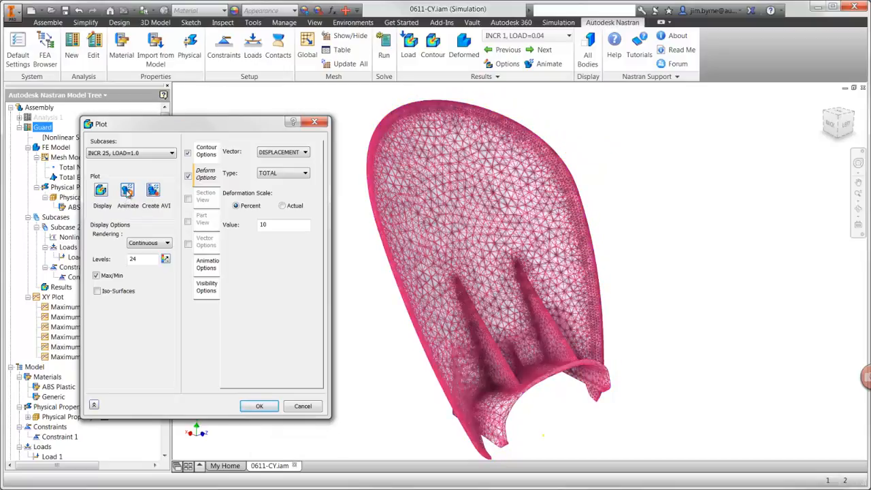
# Turn off the deformed shape and display the Solid Von Mises stress contour for increment 25.
pyautogui.click(187, 176)
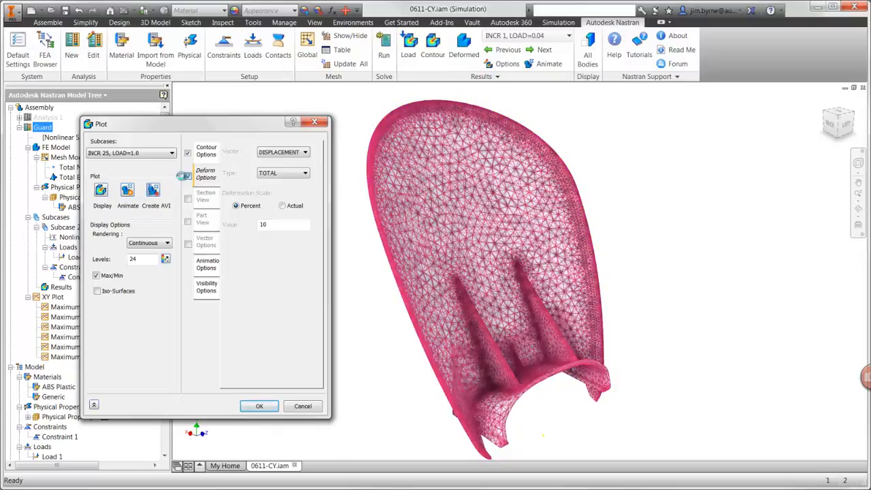
pyautogui.click(207, 155)
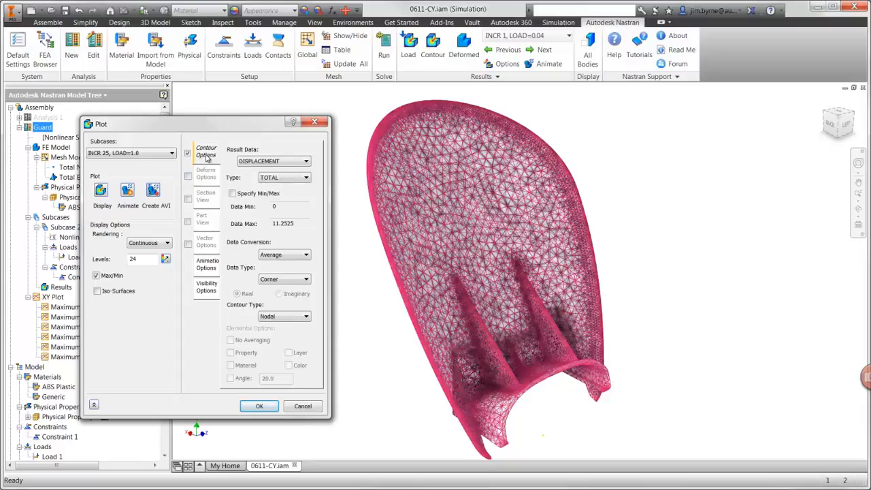
pyautogui.click(246, 162)
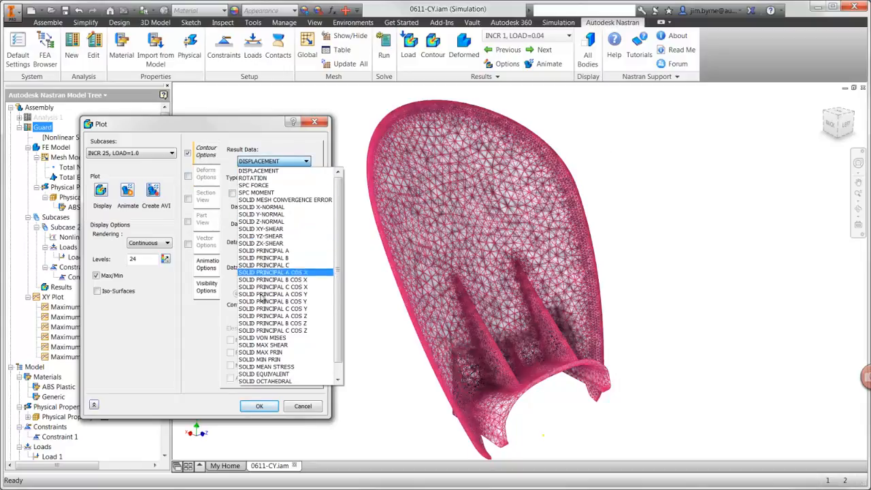
pyautogui.click(259, 338)
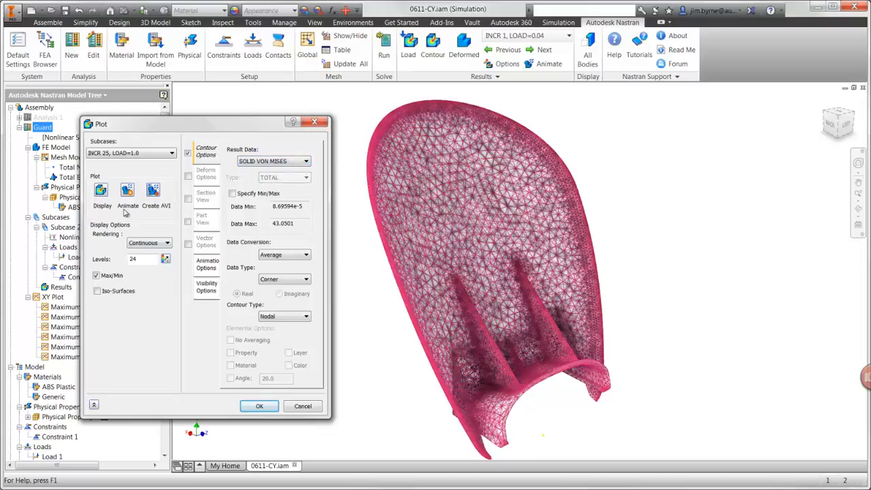
pyautogui.click(102, 191)
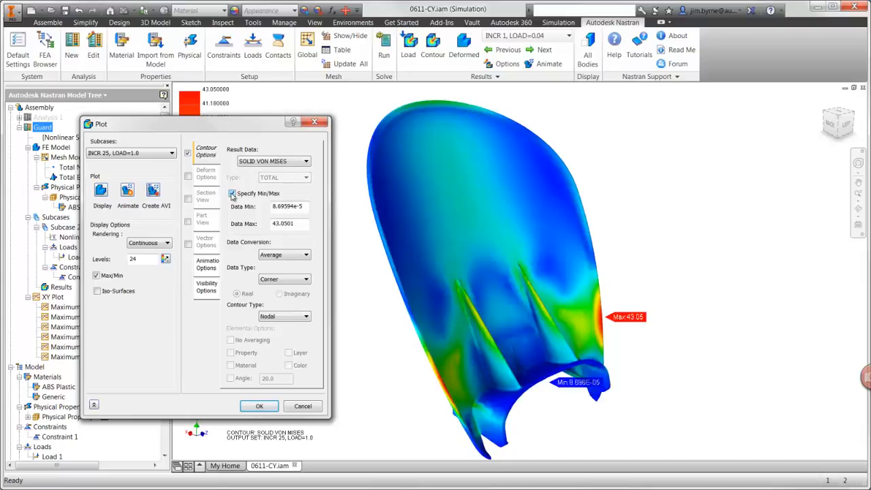
# Set the Von Mises contour's specified data minimum to 40, display the plot and close the plot settings.
pyautogui.doubleClick(292, 206)
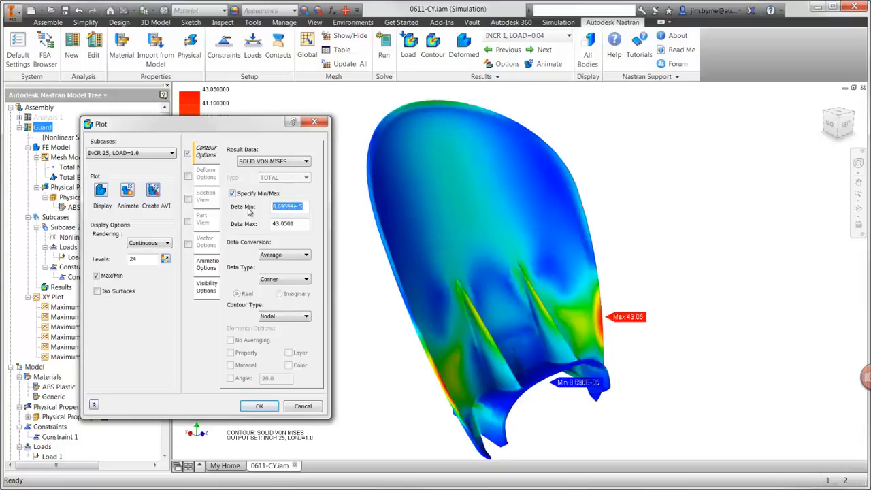
pyautogui.write('40')
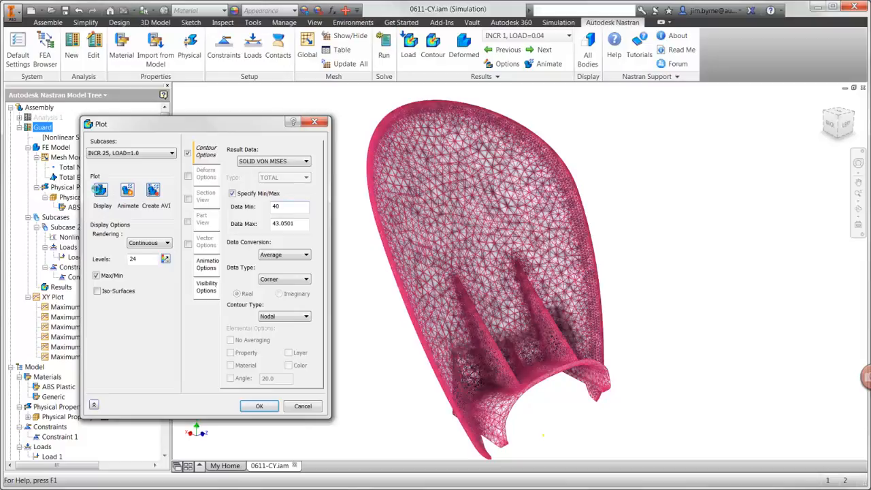
pyautogui.click(100, 191)
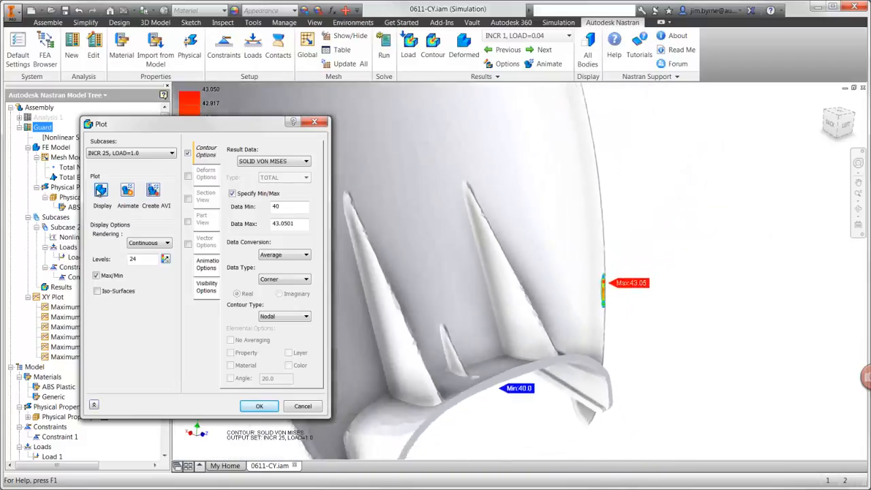
pyautogui.click(259, 405)
# Open the Guard:1 component from the assembly's model browser in its own part window.
pyautogui.click(46, 58)
pyautogui.scroll(-5, 82, 272)
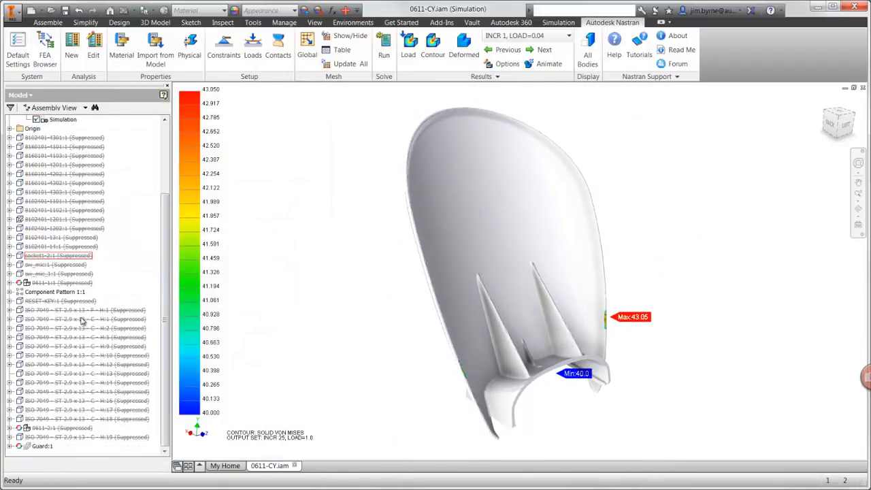
pyautogui.rightClick(41, 446)
pyautogui.click(55, 282)
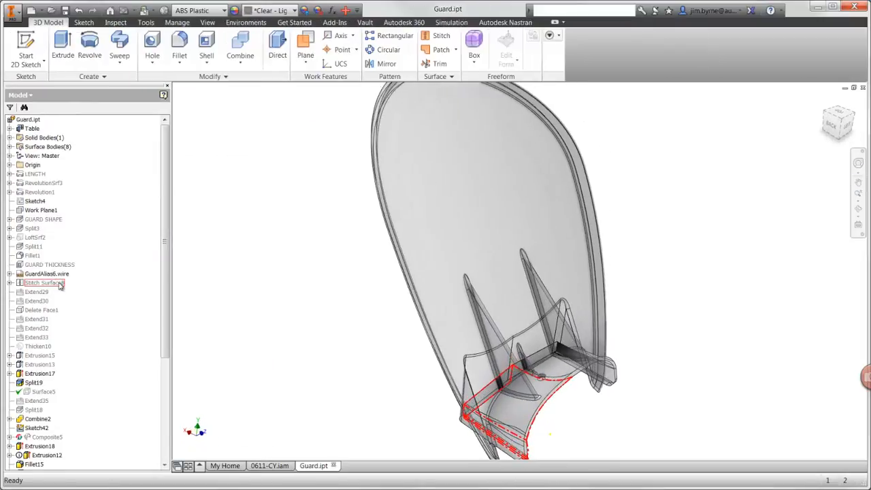
# Edit the sketch of the LARGE RIBS feature, set its angle dimension to 50 degrees and finish the sketch.
pyautogui.scroll(-5, 140, 303)
pyautogui.rightClick(42, 356)
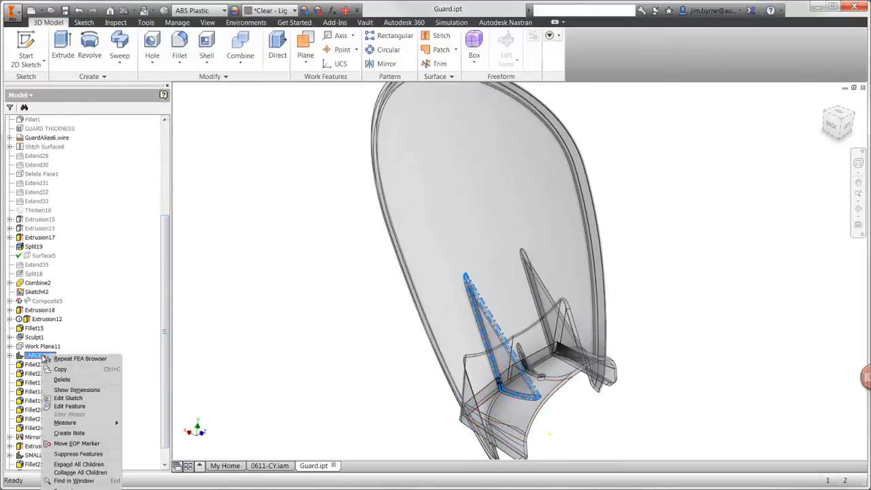
pyautogui.click(68, 397)
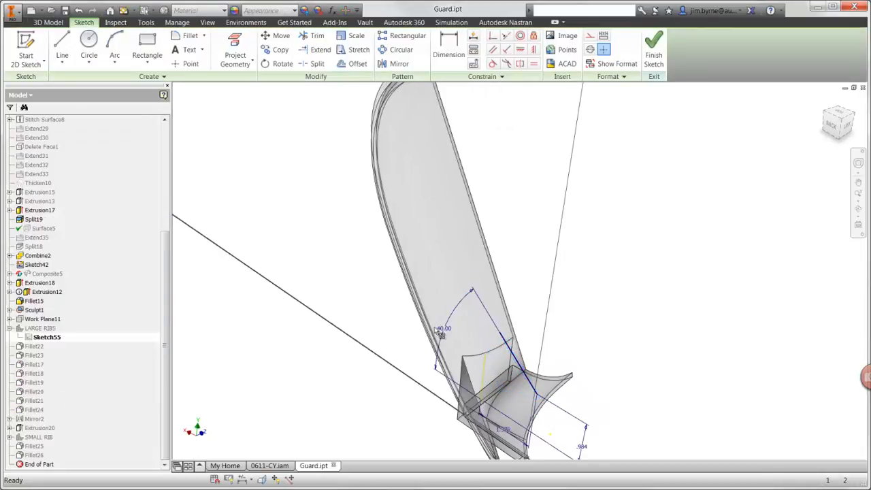
pyautogui.doubleClick(446, 330)
pyautogui.write('30')
pyautogui.press('Return')
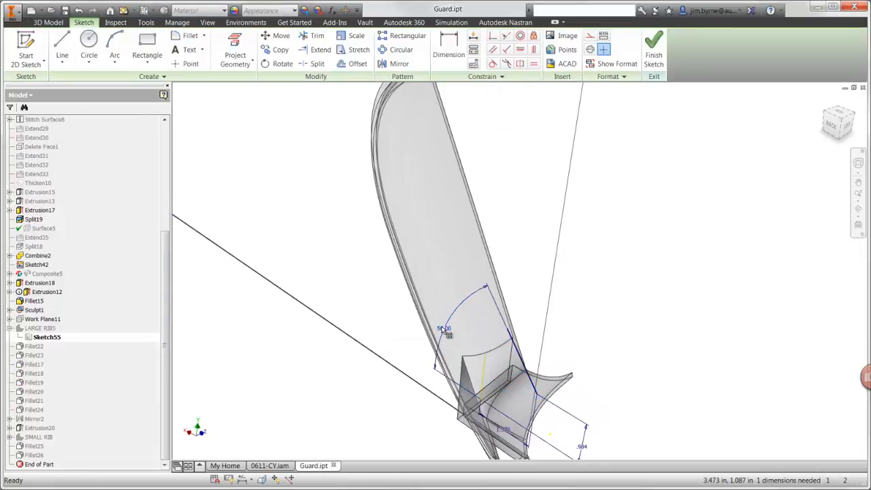
pyautogui.rightClick(394, 336)
pyautogui.click(398, 359)
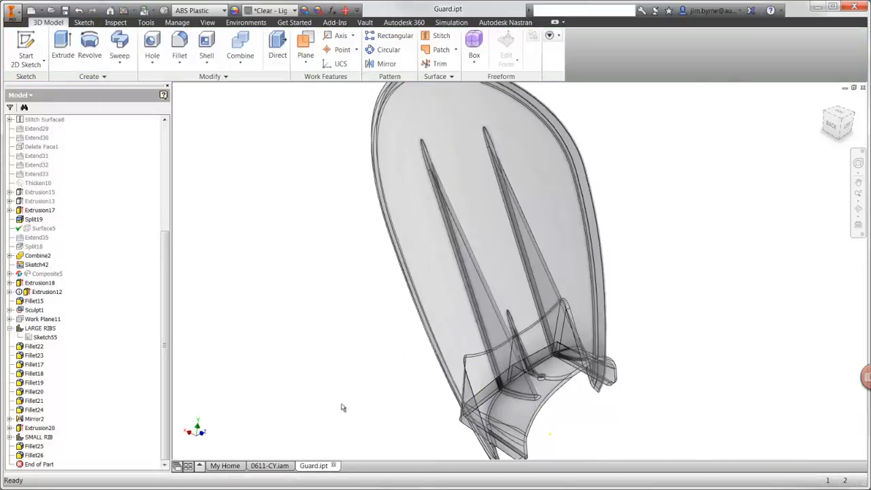
# Return to the 0611-CY assembly, update the guard's mesh, and rerun the nonlinear static analysis.
pyautogui.click(286, 467)
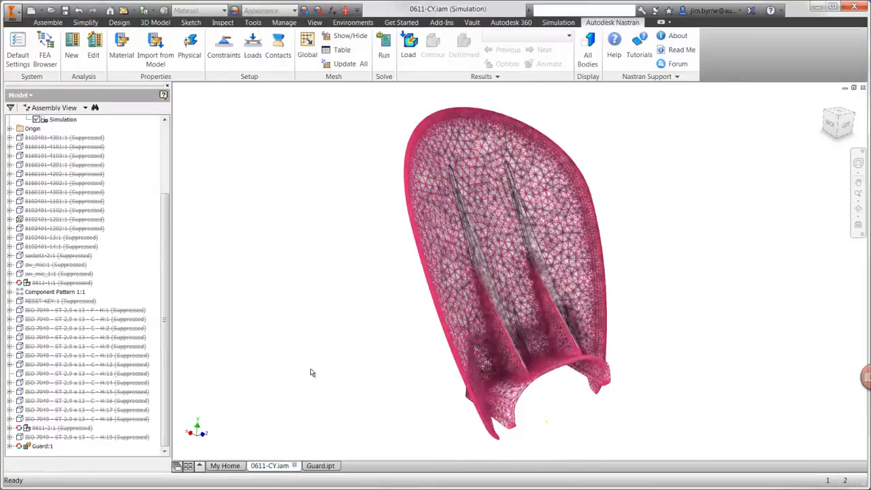
pyautogui.click(345, 65)
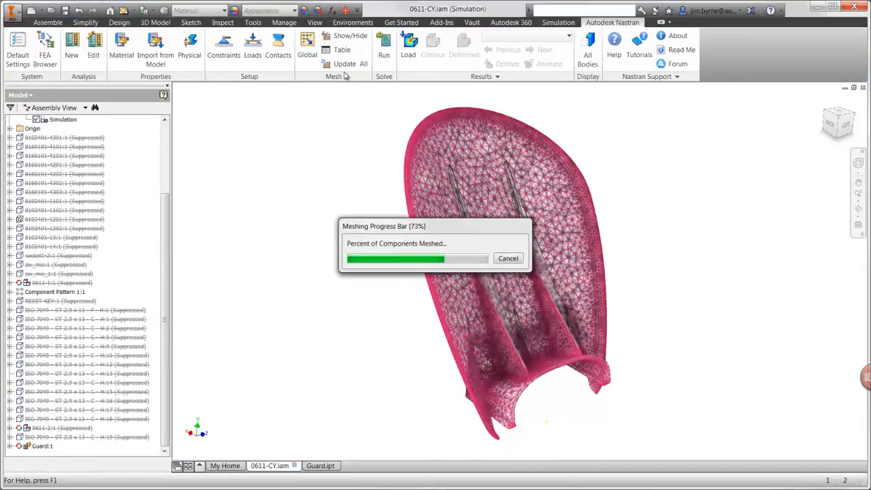
pyautogui.click(383, 54)
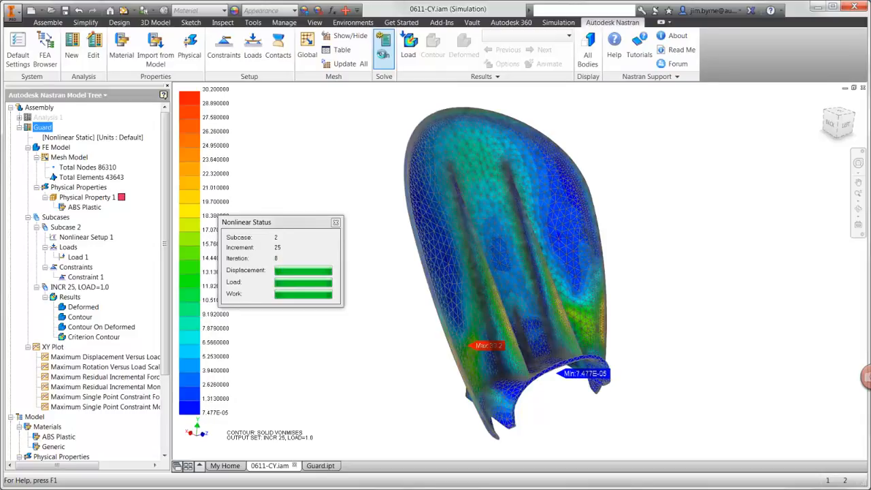
pyautogui.click(475, 275)
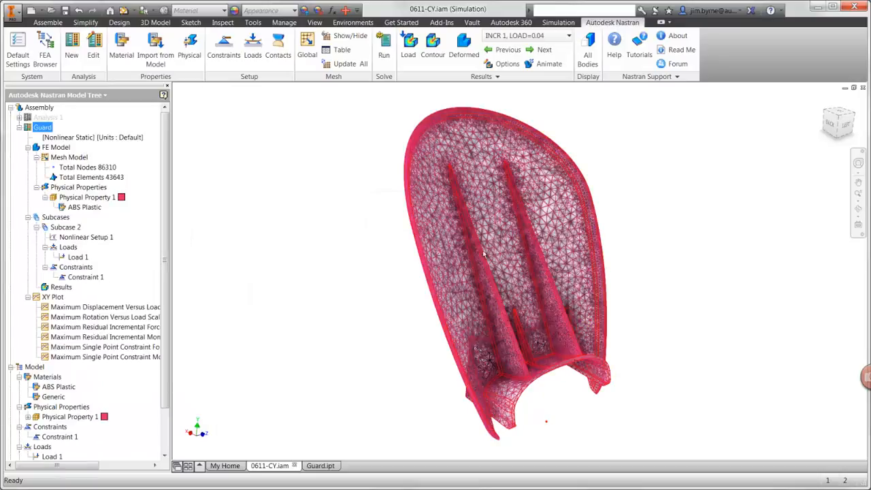
# Display the Solid Von Mises contour for increment 25 at load 1.0, with all visibility items and the Max/Min labels hidden.
pyautogui.click(503, 64)
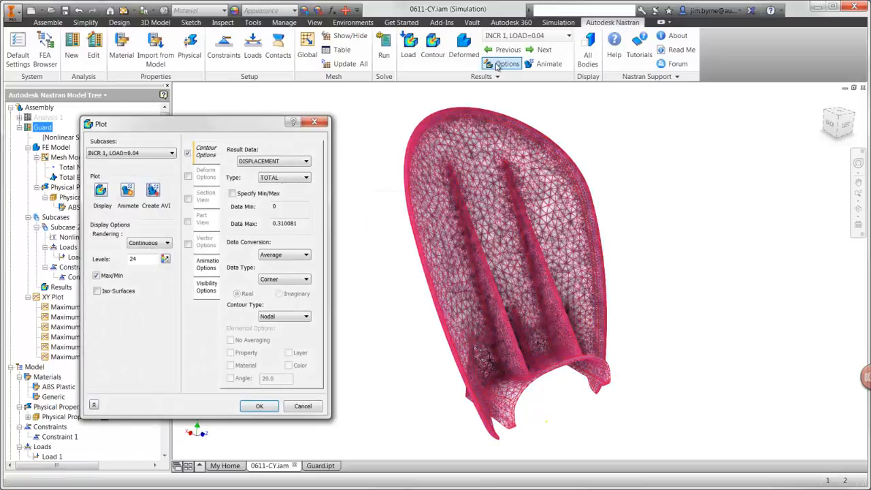
pyautogui.click(291, 161)
pyautogui.click(272, 343)
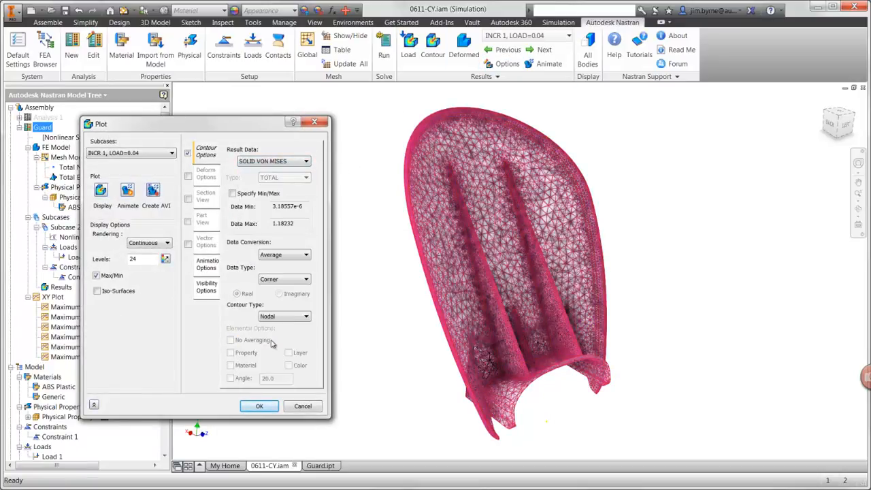
pyautogui.click(213, 291)
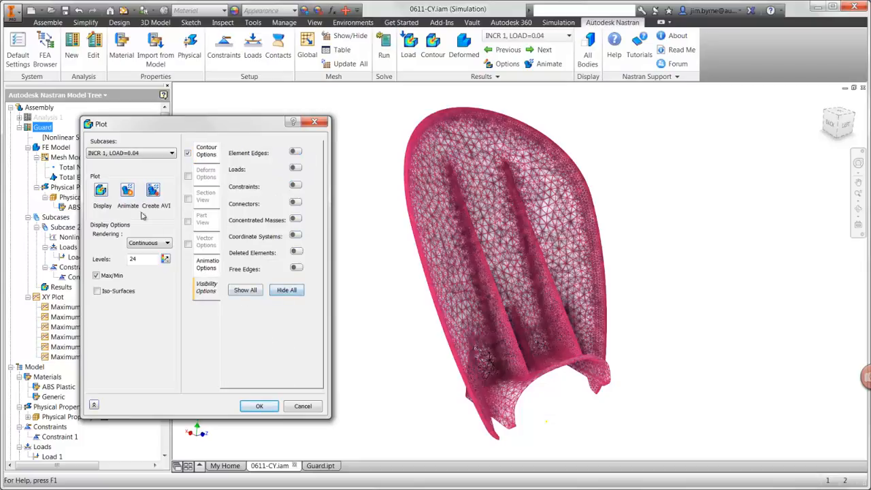
pyautogui.click(102, 191)
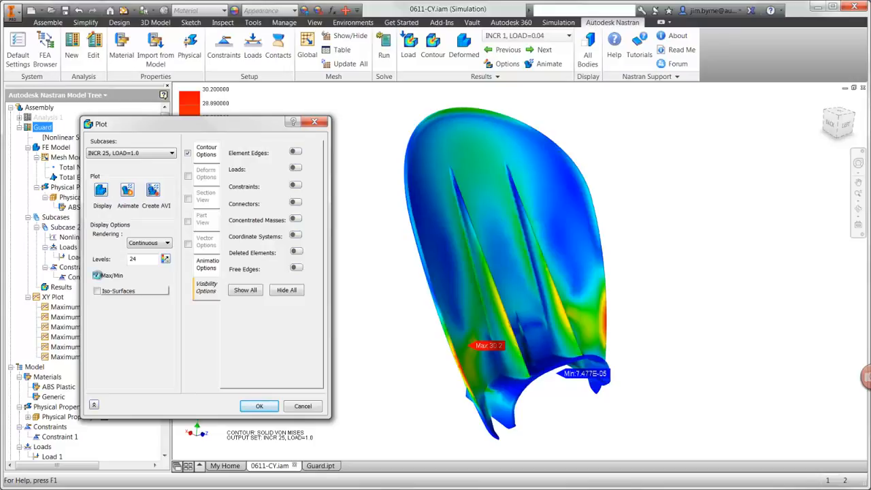
pyautogui.click(97, 275)
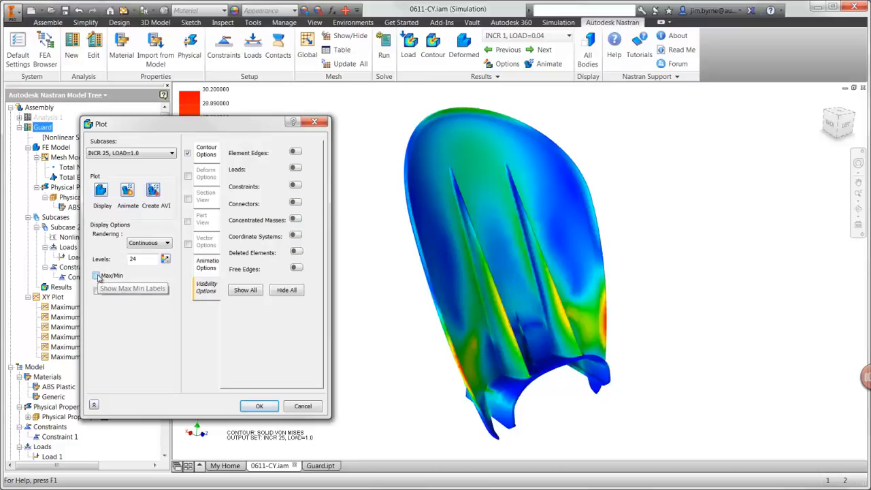
pyautogui.click(250, 407)
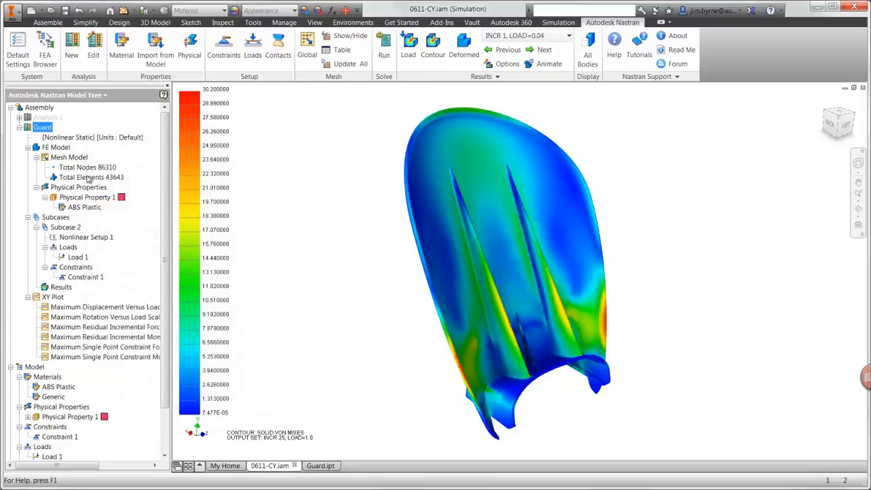
# Activate the Master level of detail representation of the 0611-CY assembly.
pyautogui.click(52, 64)
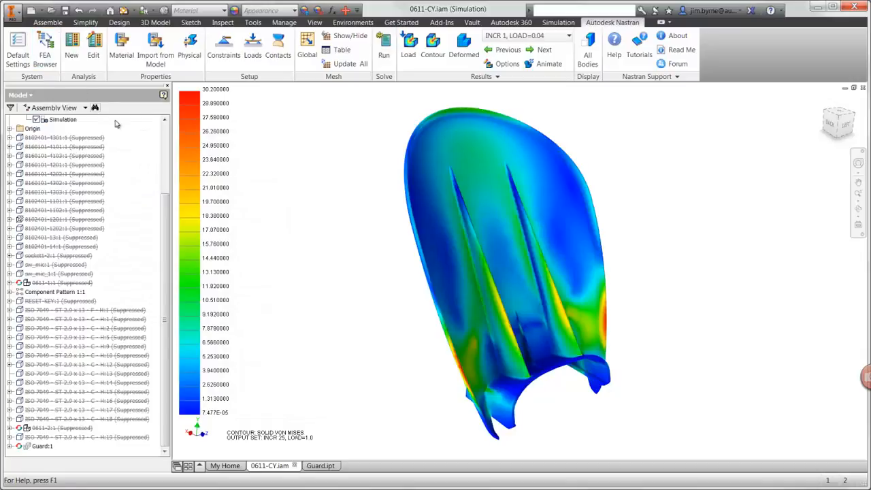
pyautogui.scroll(4, 82, 181)
pyautogui.doubleClick(55, 175)
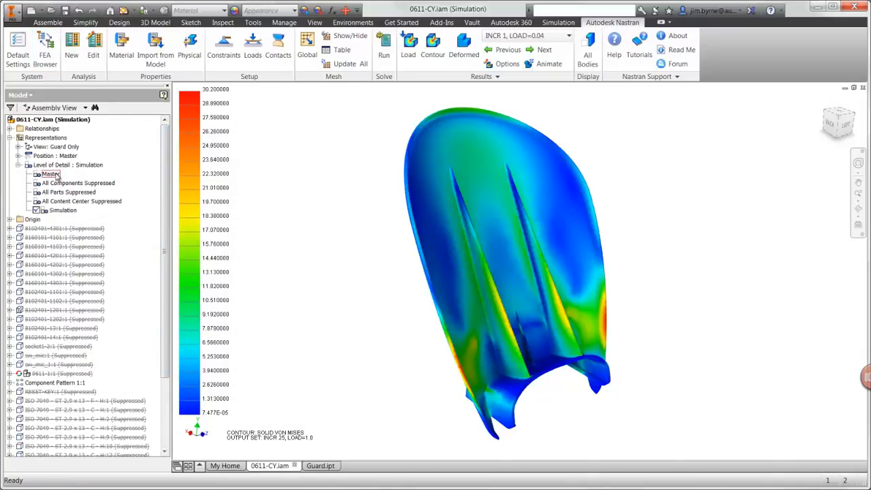